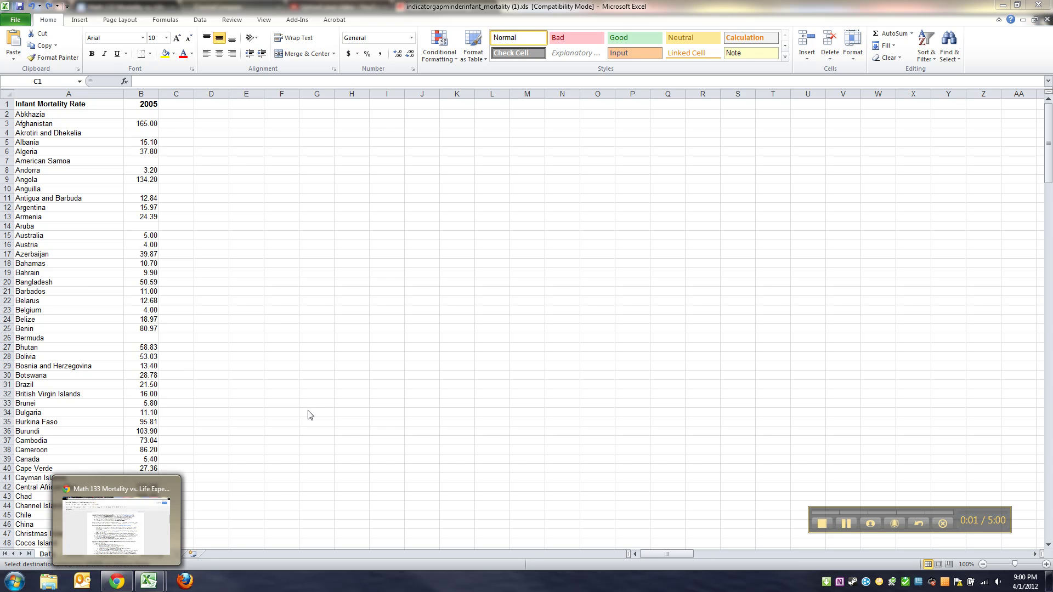
Step: Narrow column A to fit the country names and check the 2005 values down to Åland
key(ctrl+space)
click(197, 358)
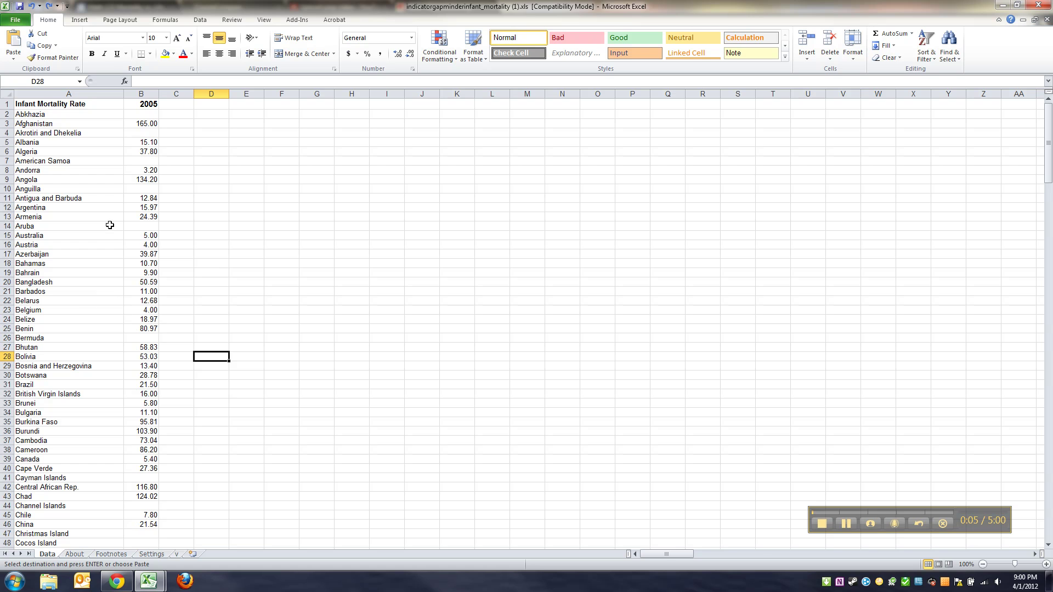
scroll(77, 160, down, 20)
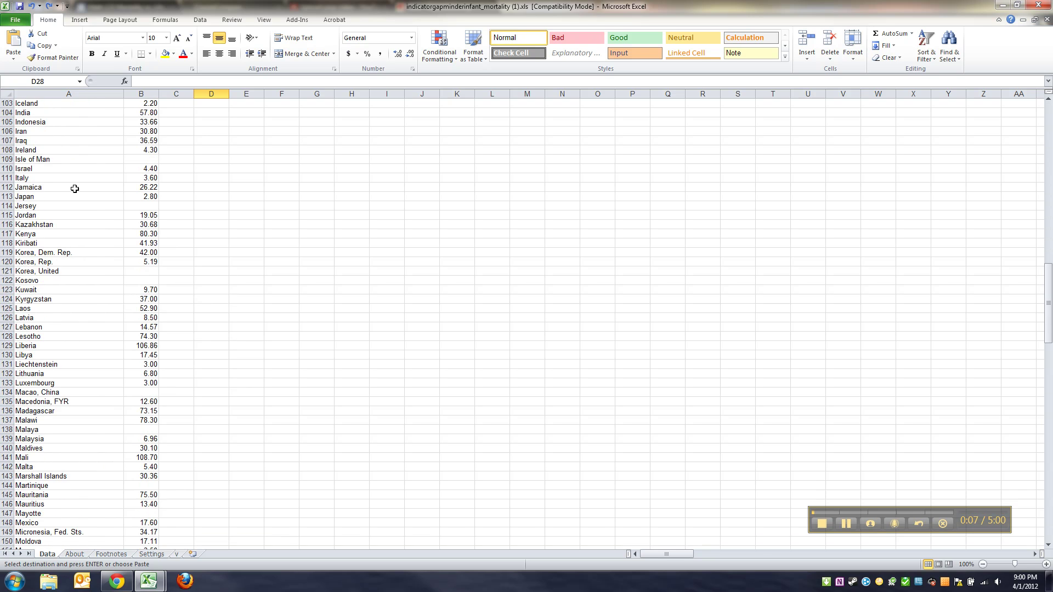
scroll(71, 194, down, 20)
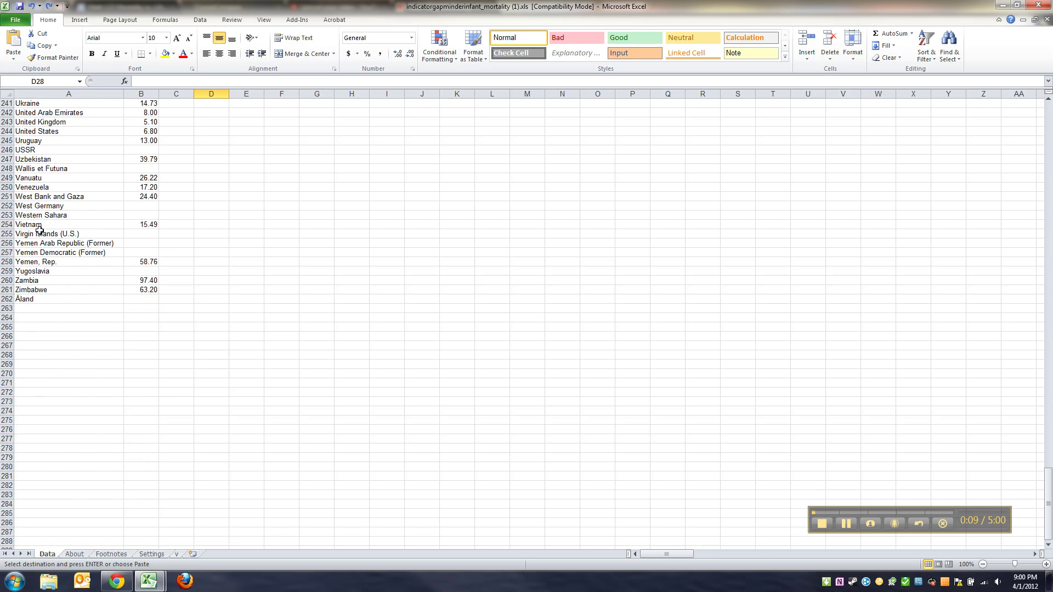
click(39, 299)
drag(123, 93, 118, 93)
click(83, 308)
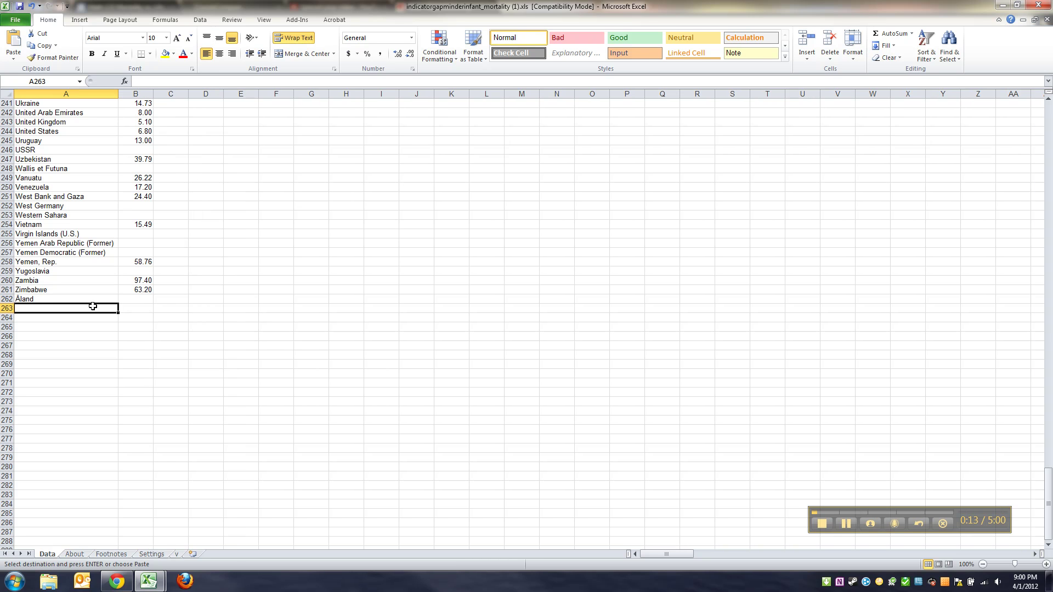
drag(128, 298, 135, 98)
click(58, 113)
click(55, 104)
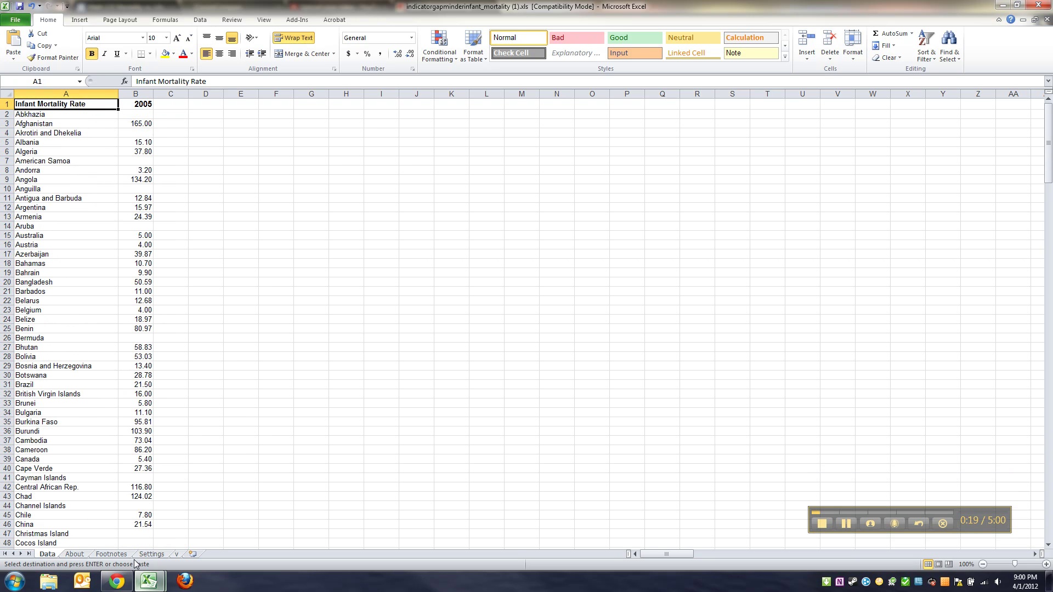
Step: In the life expectancy workbook, check Åland's 2005 value of 80
click(152, 583)
click(203, 523)
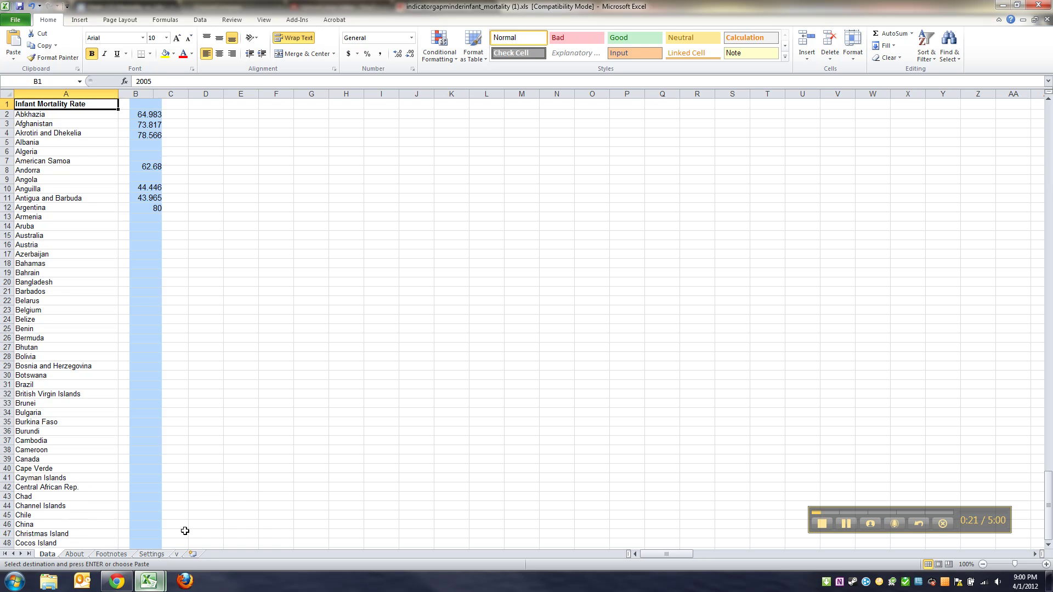
scroll(196, 404, down, 20)
scroll(172, 379, up, 2)
click(82, 240)
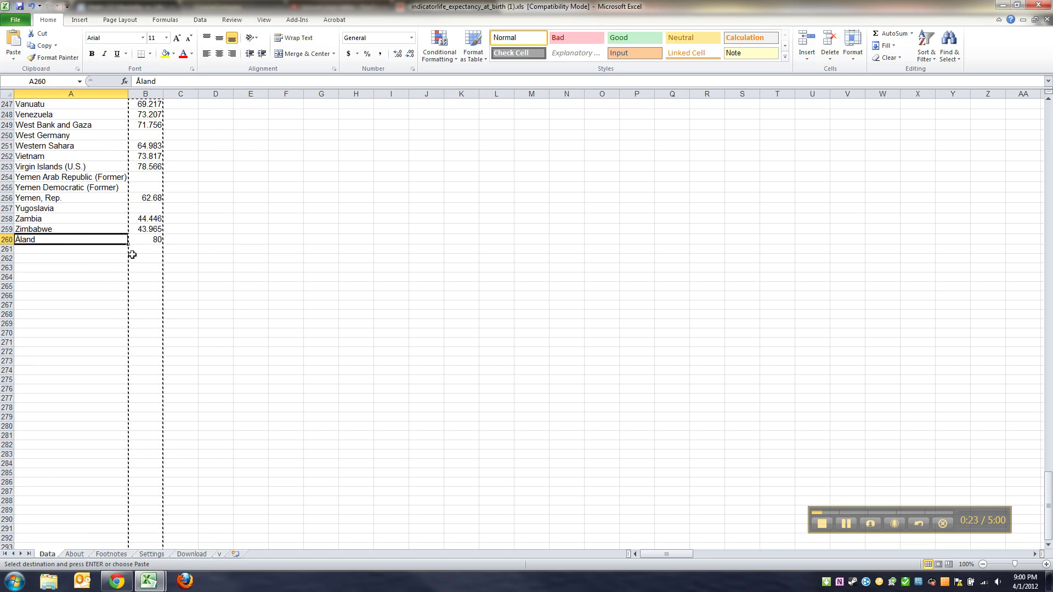
click(159, 240)
scroll(126, 239, up, 20)
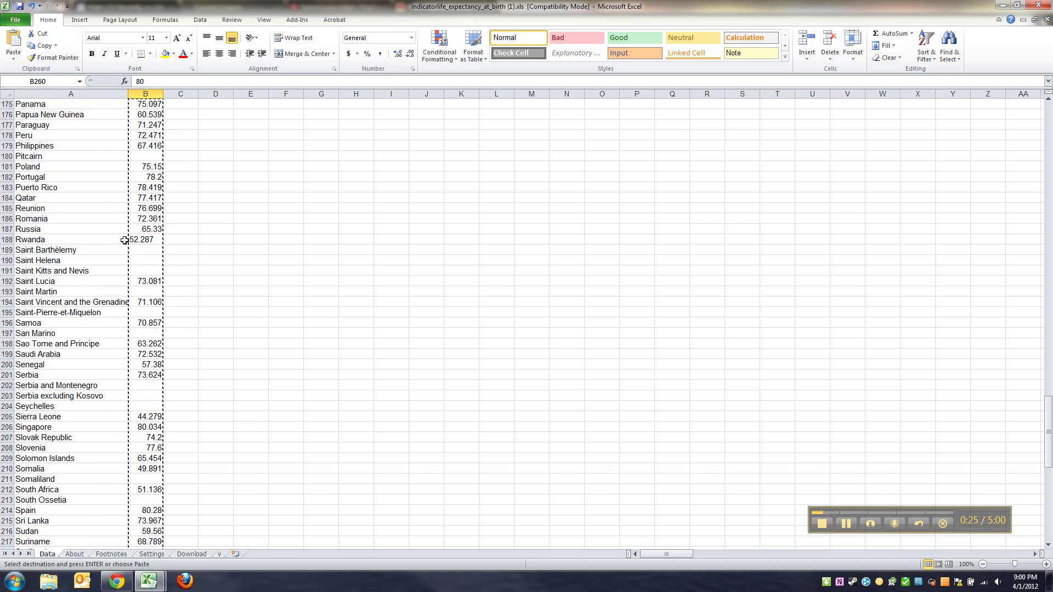
scroll(125, 240, up, 20)
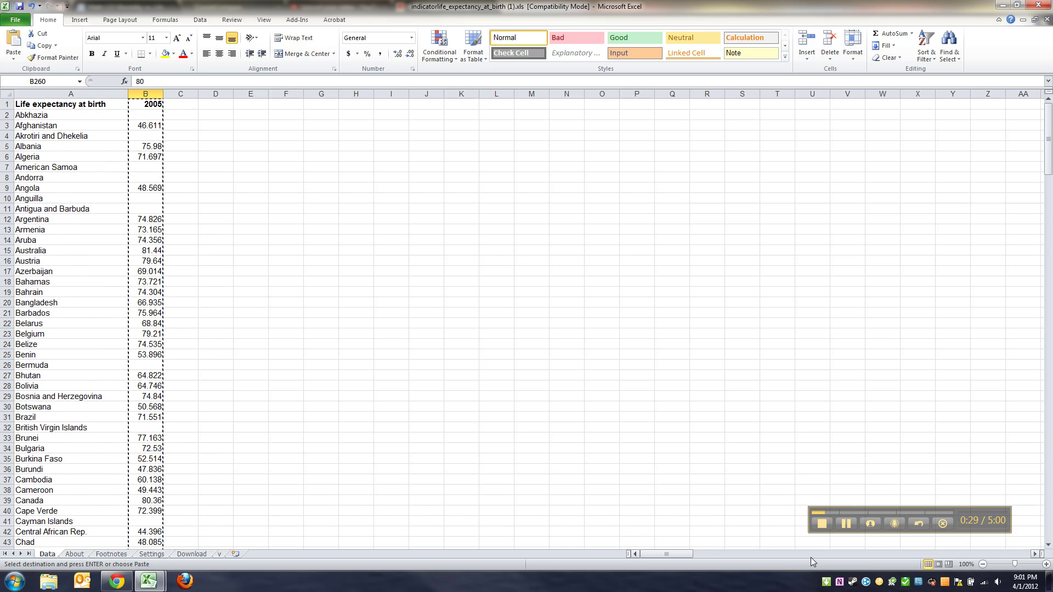
scroll(374, 461, down, 7)
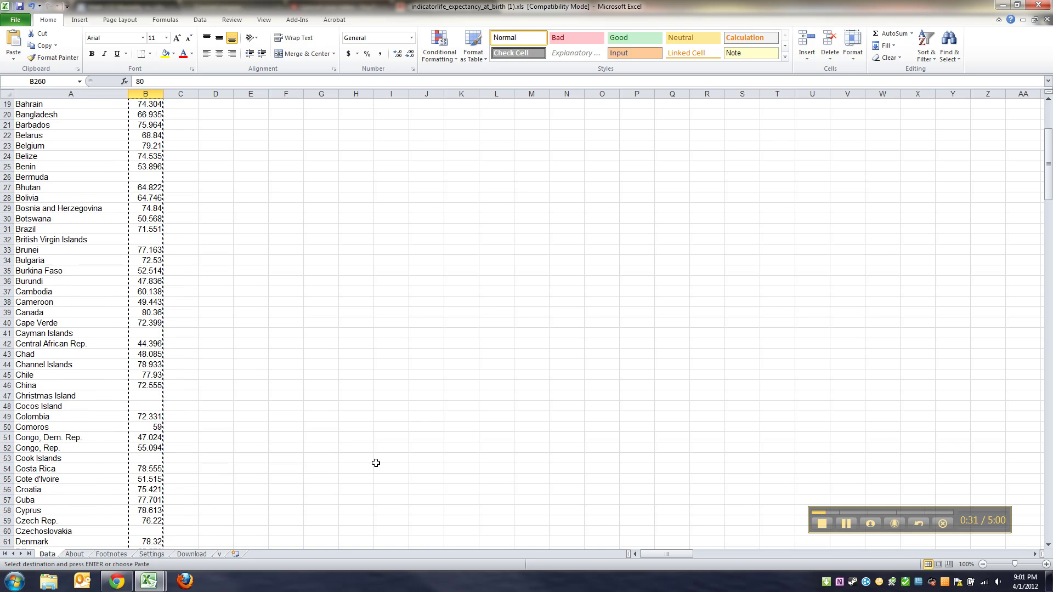
Step: Bring up the project instructions in Google Docs
click(846, 524)
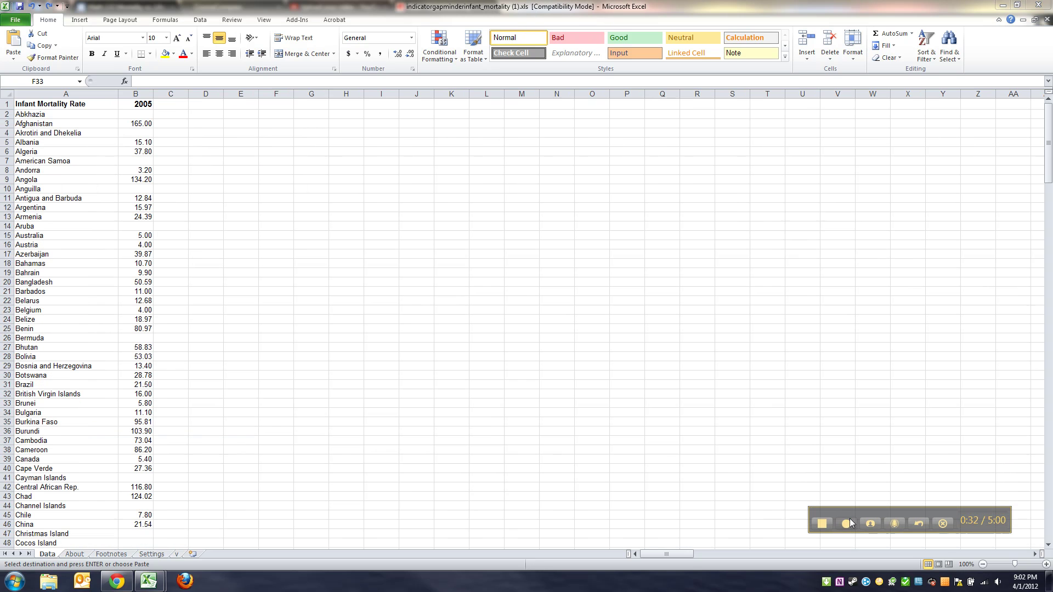
click(847, 523)
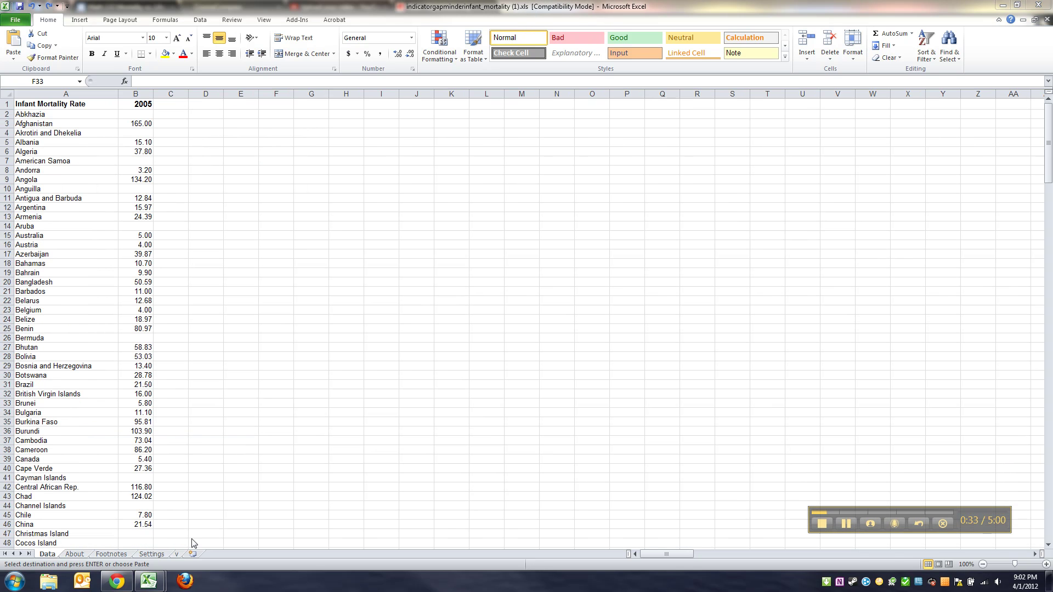
click(116, 582)
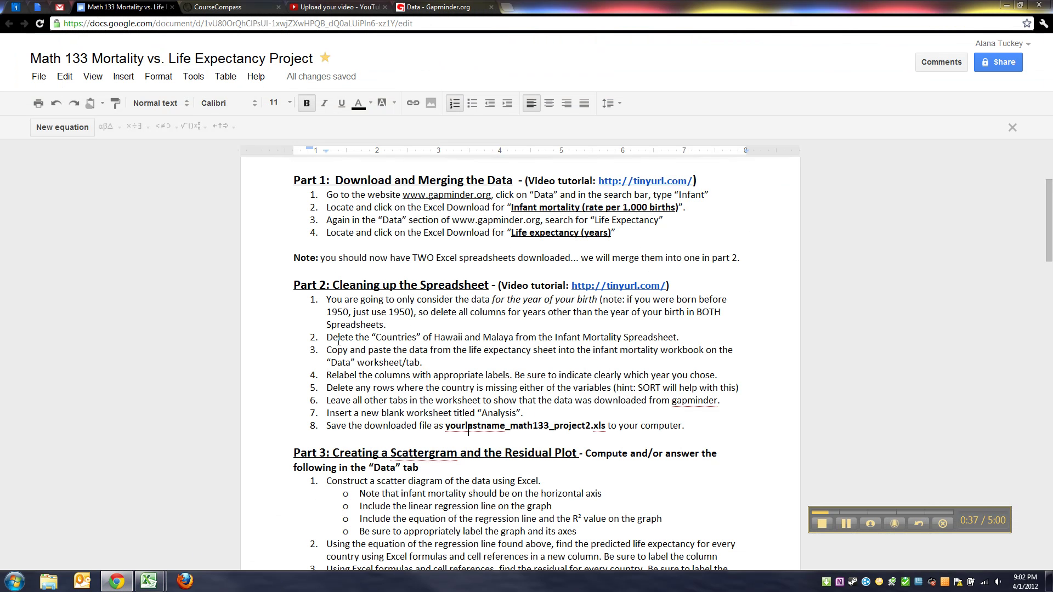
Step: Highlight Part 2 step 2 on deleting Hawaii and Malaya, then return to the infant mortality workbook
drag(329, 338, 683, 340)
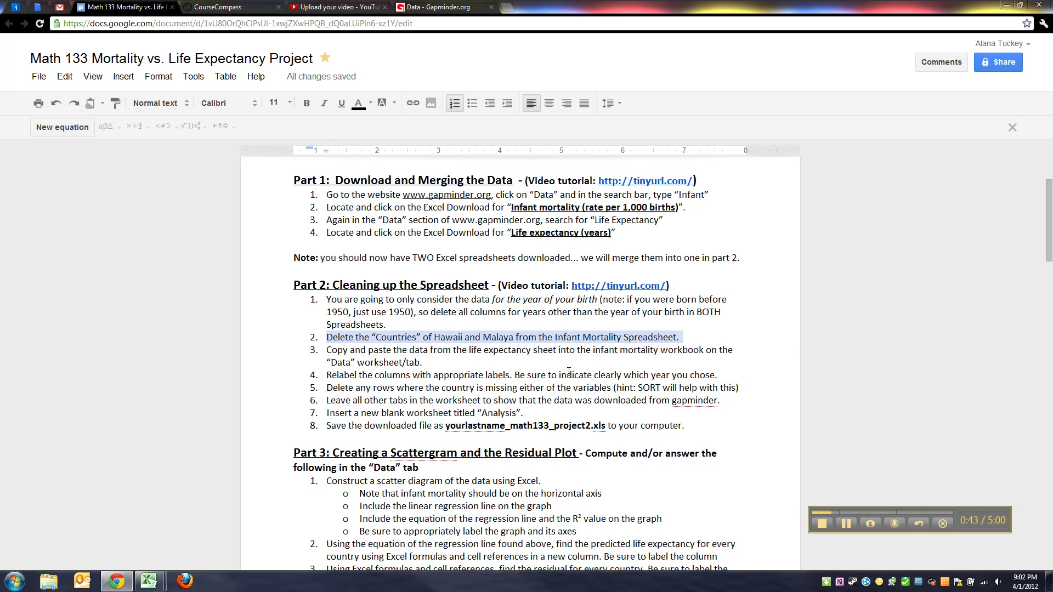
mouse_move(148, 580)
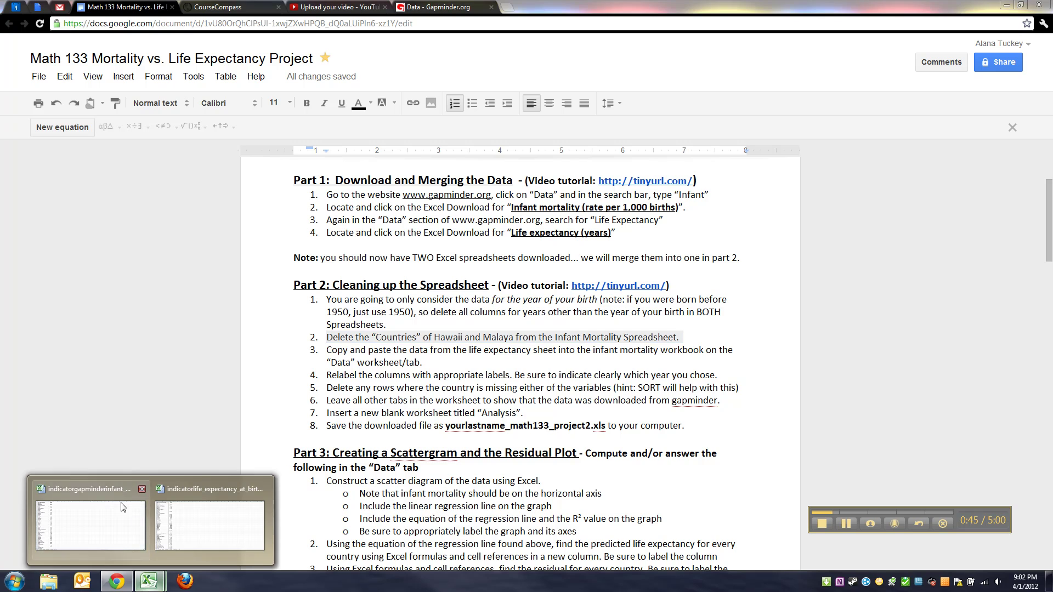
click(124, 507)
Step: Delete the Hawaii row from the infant mortality sheet
click(55, 188)
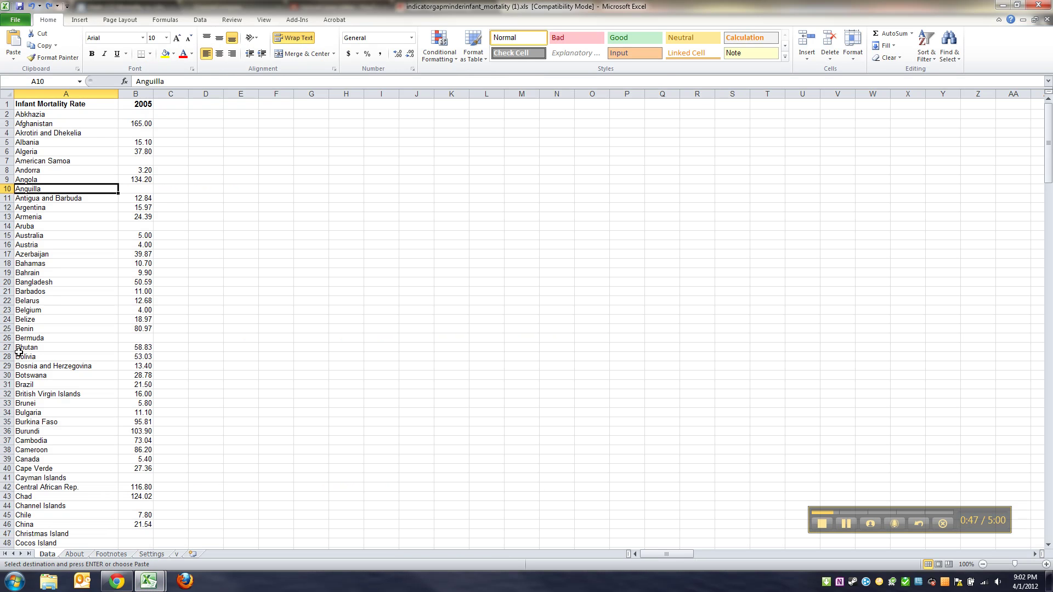
scroll(16, 331, down, 12)
scroll(17, 331, down, 11)
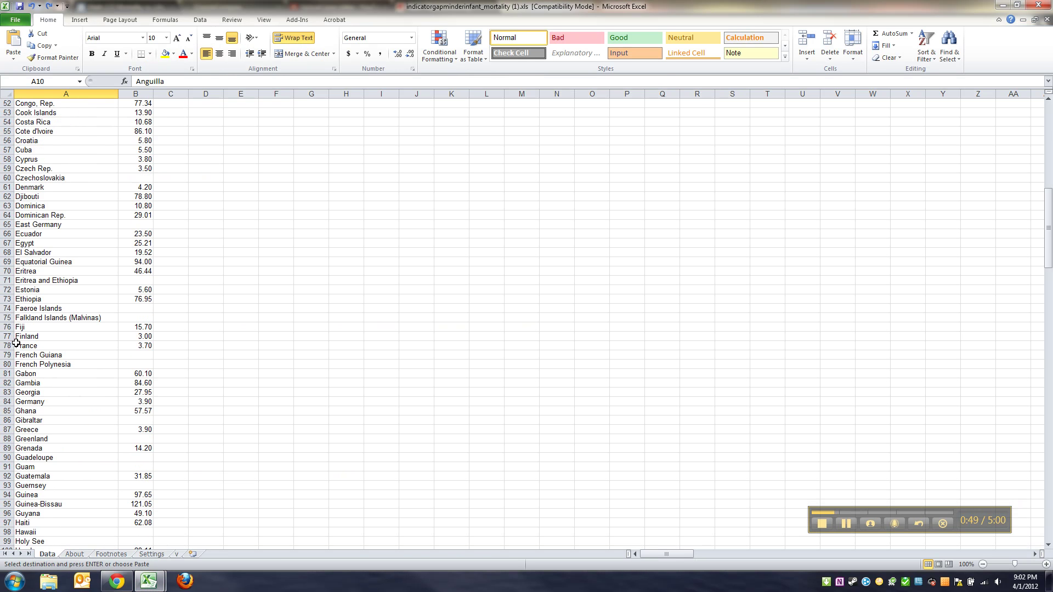
right_click(7, 365)
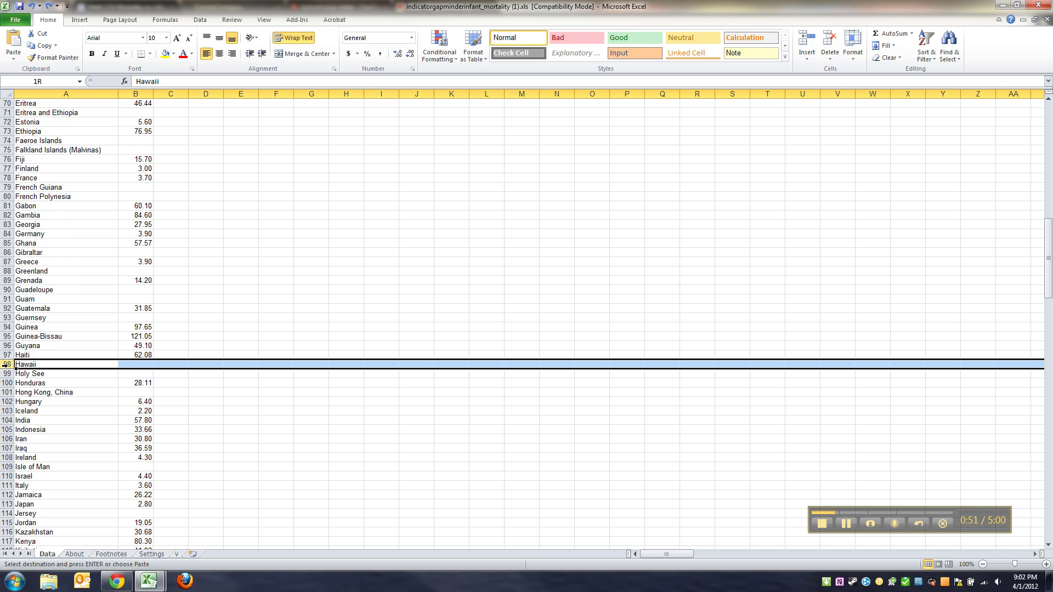
click(69, 449)
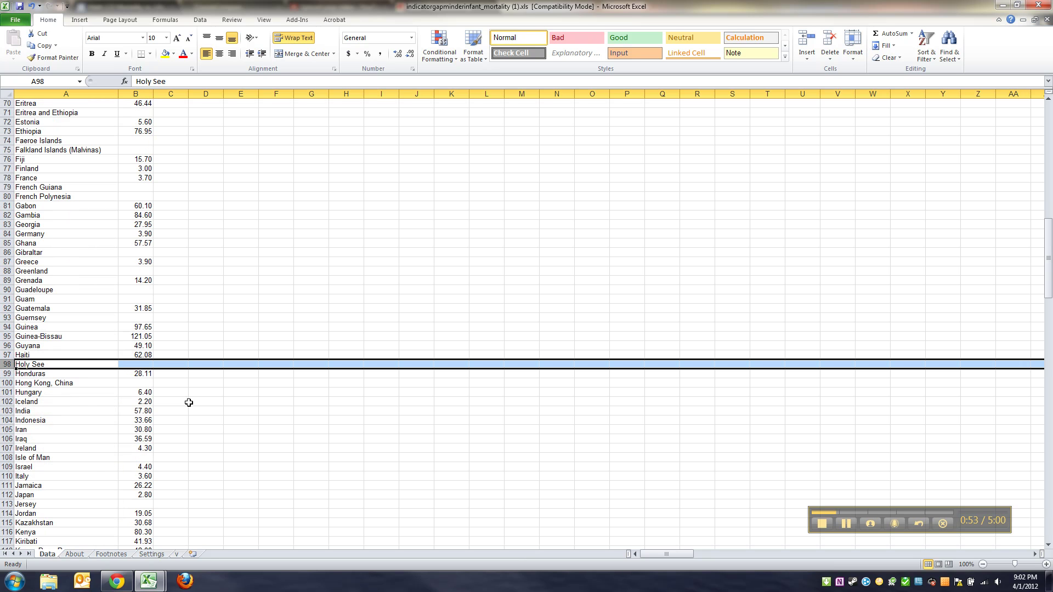
click(189, 402)
Step: Delete the Malaya row from the infant mortality sheet
scroll(183, 401, down, 13)
scroll(184, 401, down, 3)
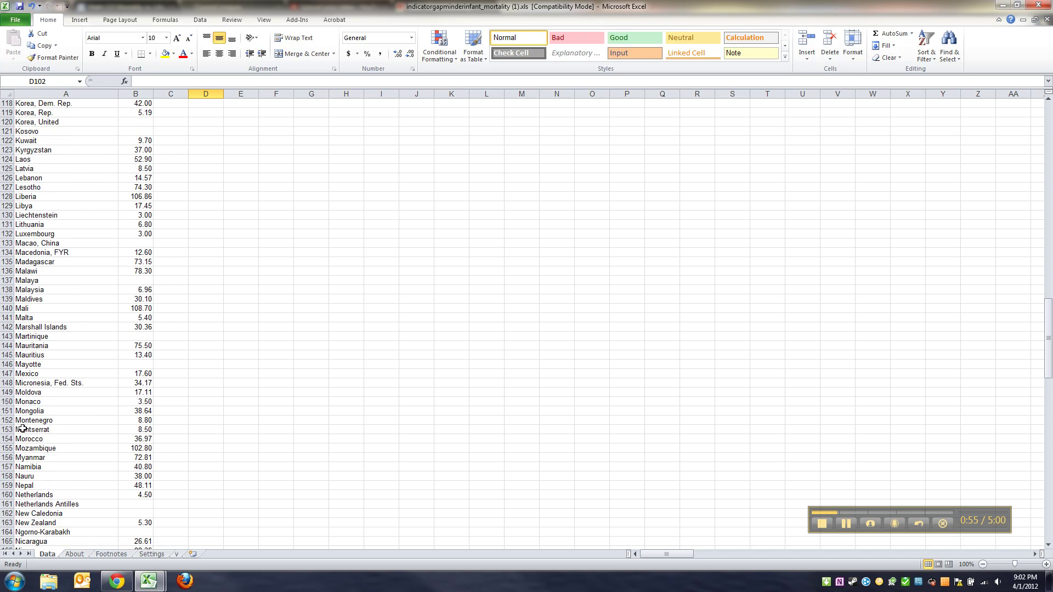
scroll(4, 386, up, 1)
click(8, 309)
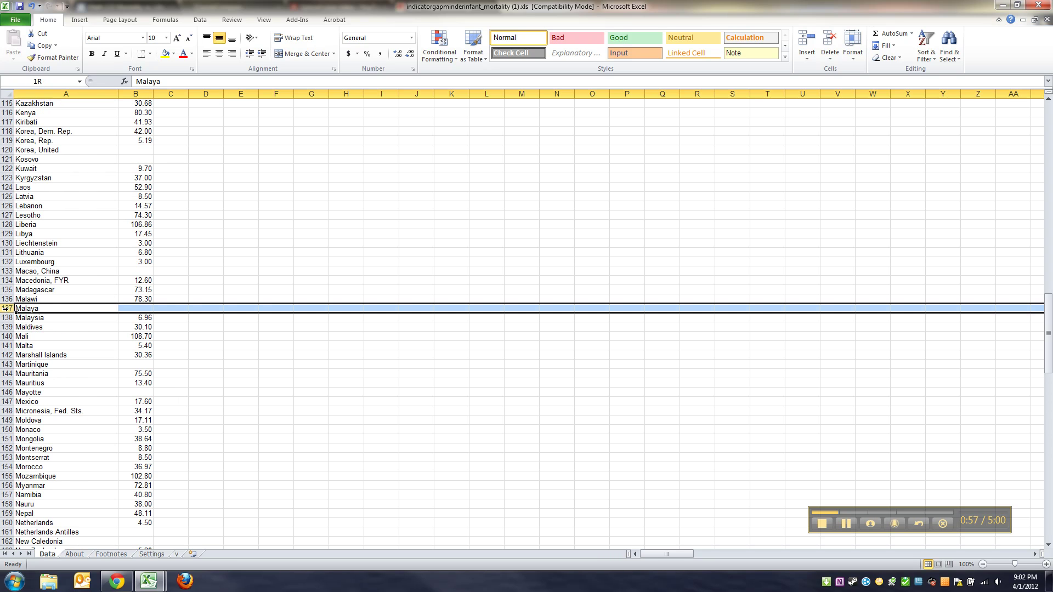
right_click(8, 309)
click(37, 393)
click(132, 383)
Step: Return to header cell A1 and switch to the life expectancy workbook
scroll(142, 384, down, 20)
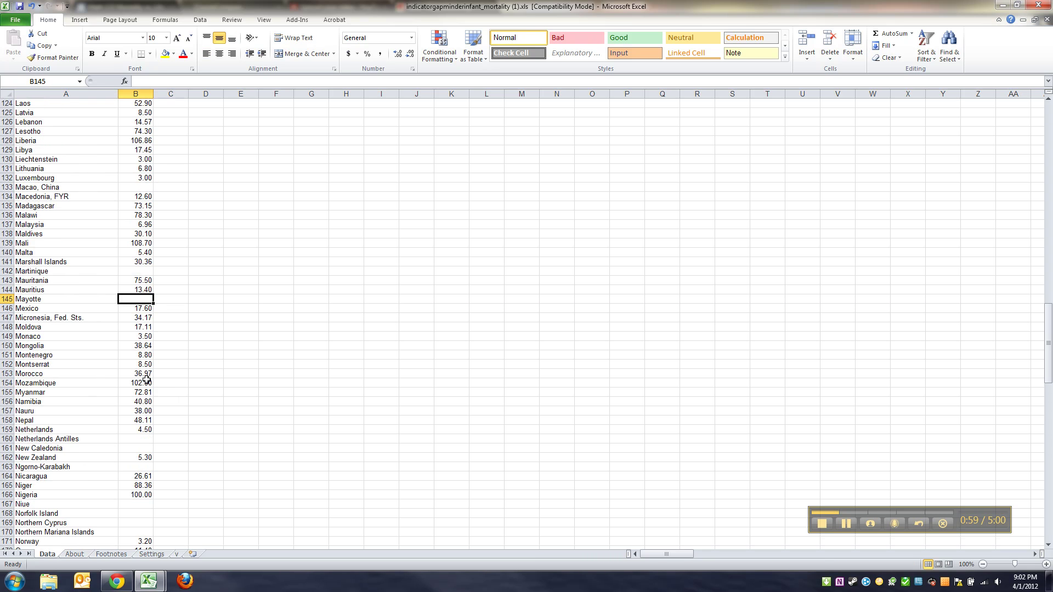
scroll(143, 384, down, 10)
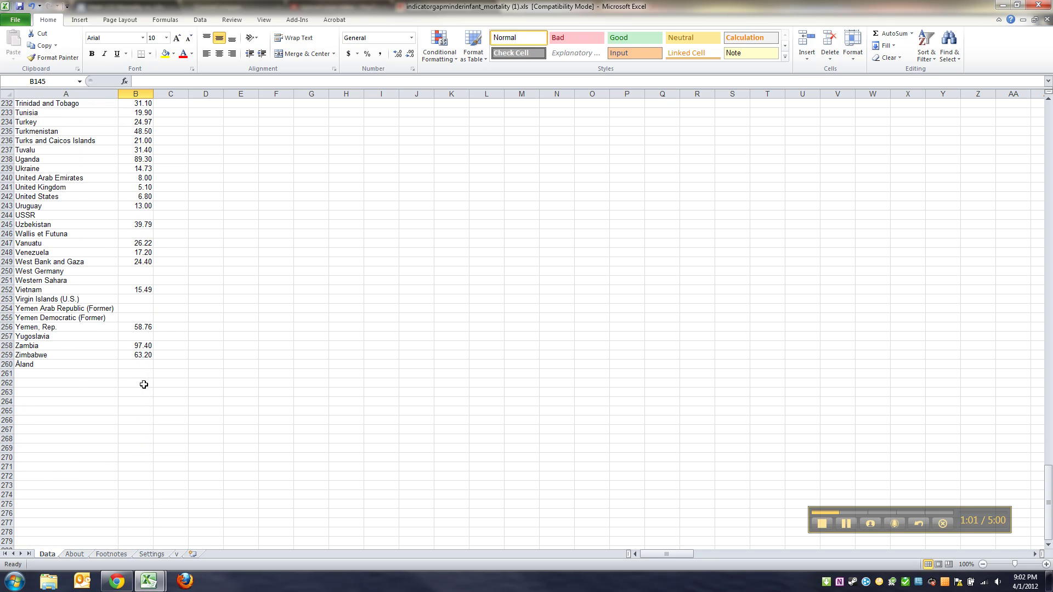
scroll(169, 371, up, 20)
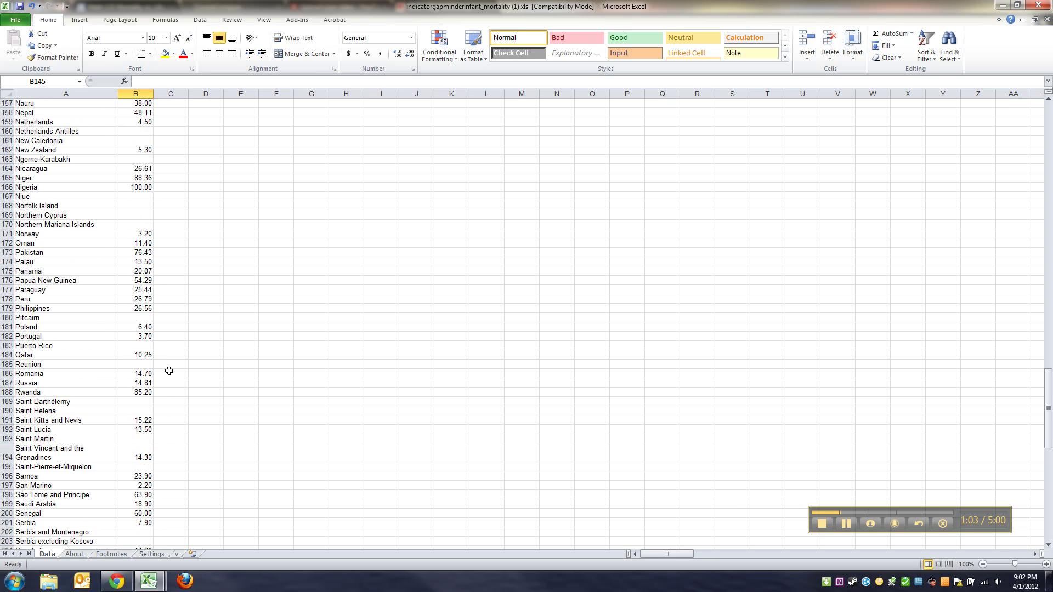
scroll(168, 371, up, 20)
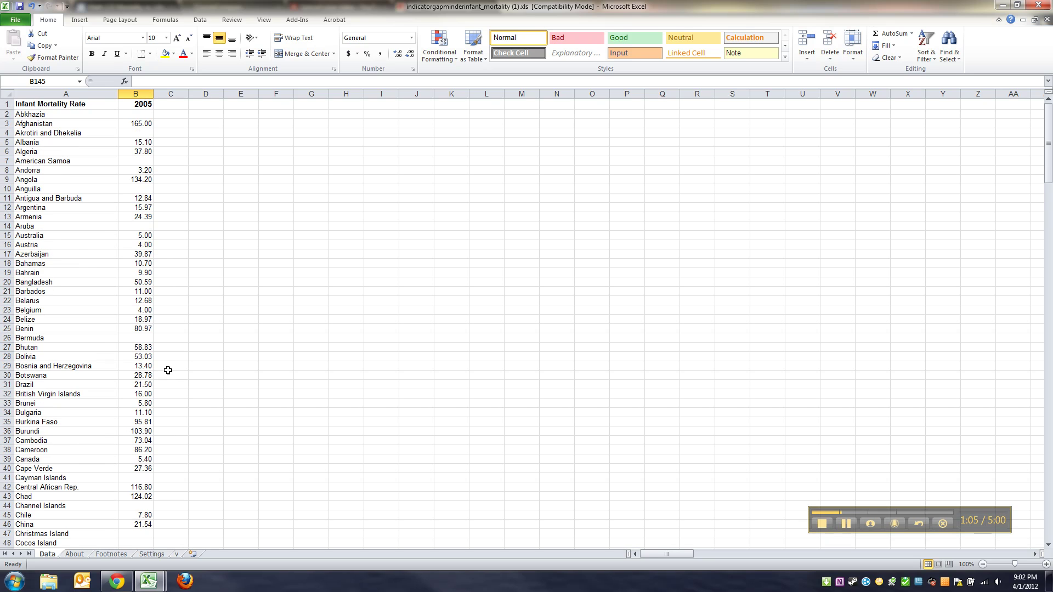
click(68, 104)
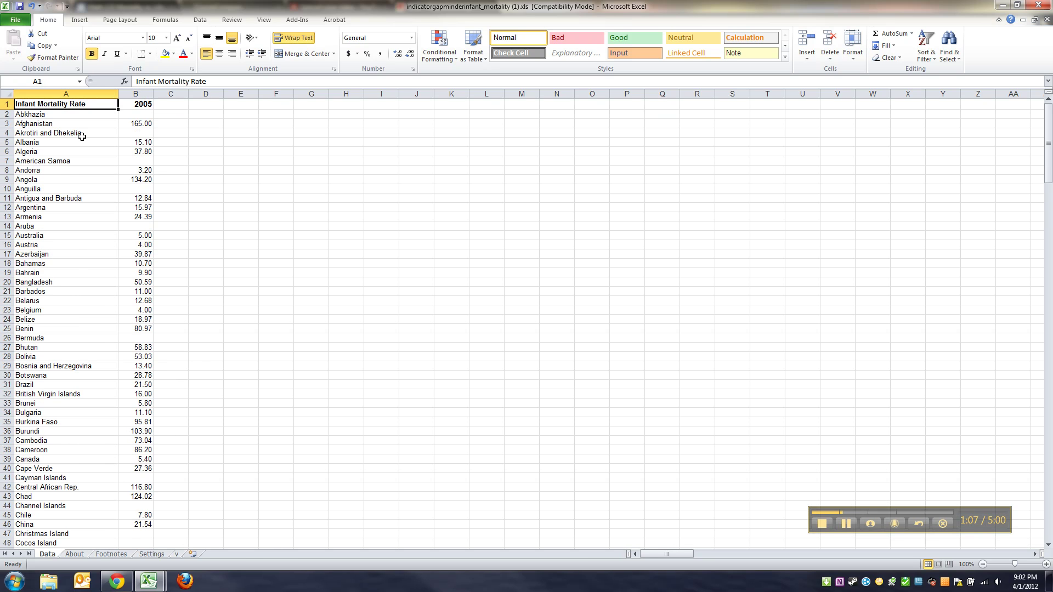
mouse_move(158, 584)
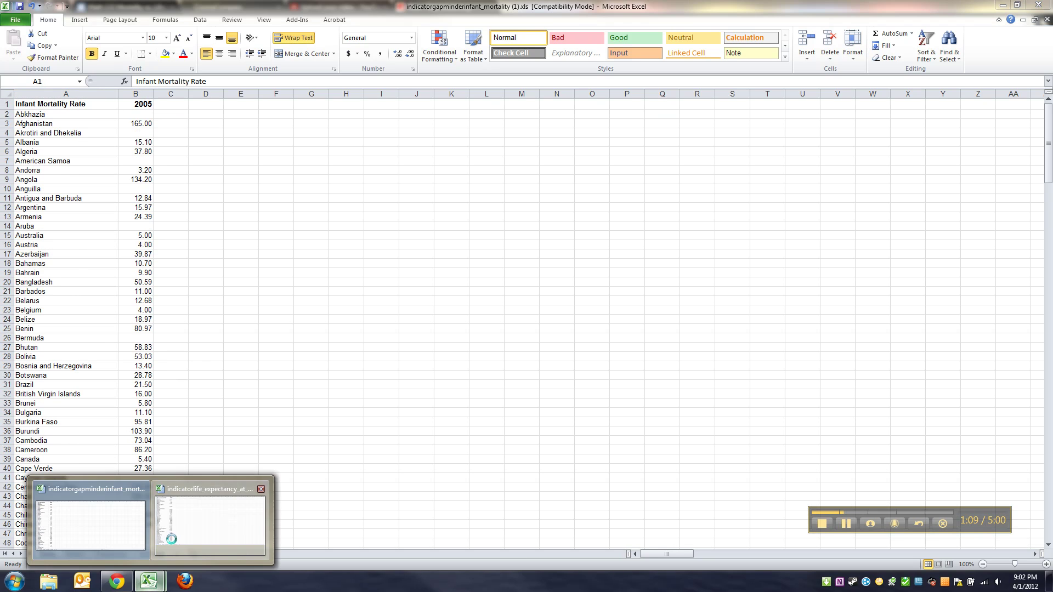
click(181, 531)
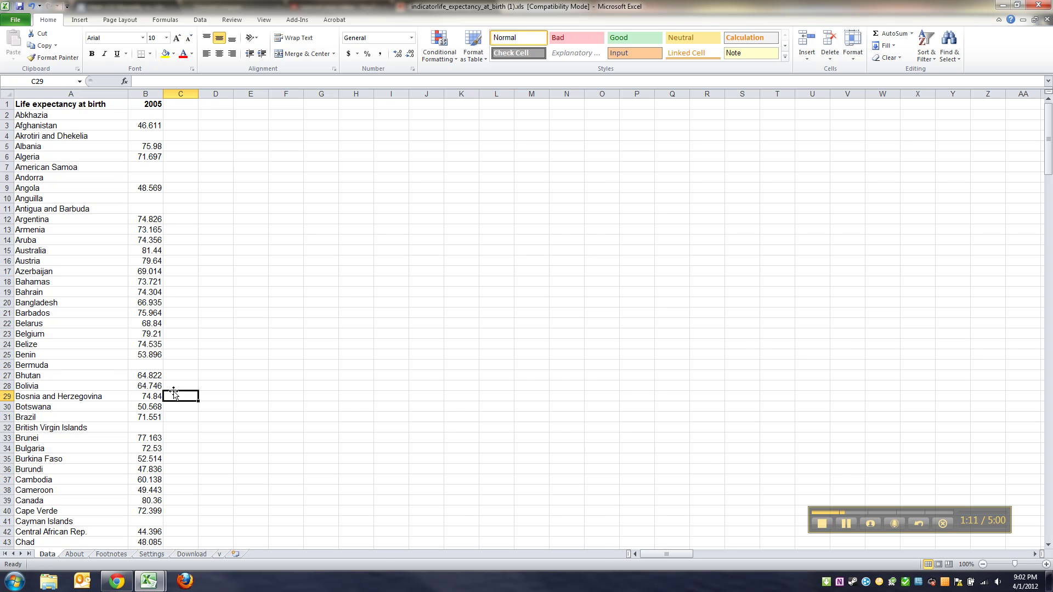
Step: Highlight Part 2 step 3 on copying life expectancy data, then return to Excel
click(116, 581)
click(435, 354)
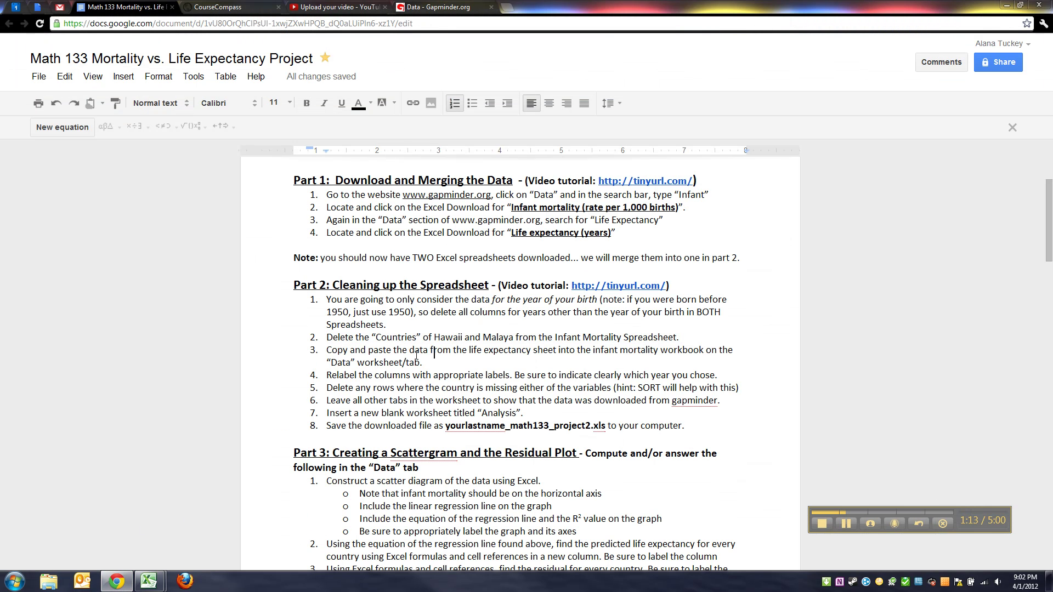
drag(438, 362, 328, 350)
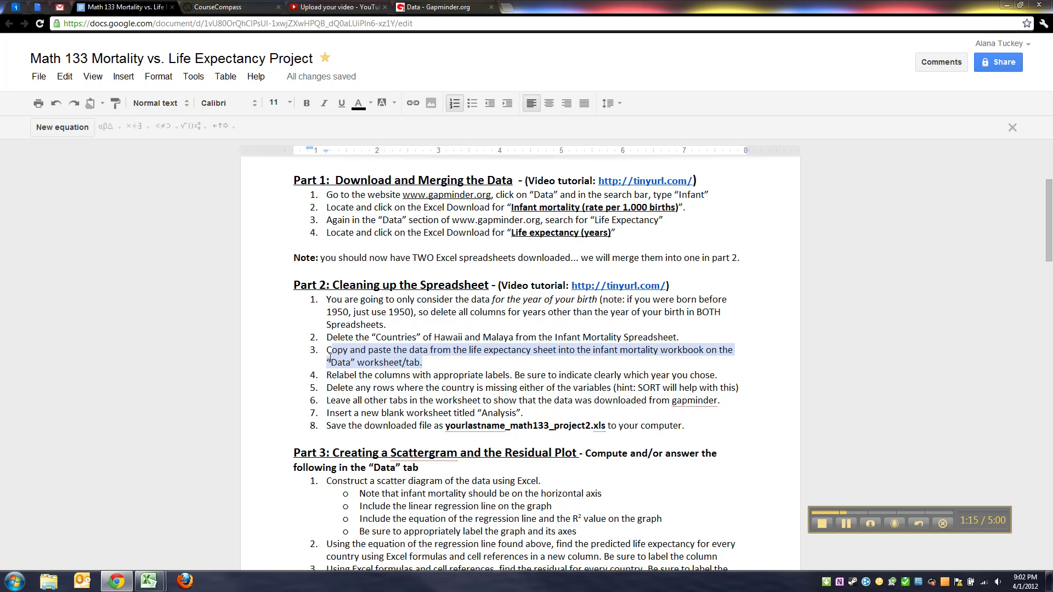
drag(329, 357, 323, 359)
click(149, 581)
Step: Copy the life expectancy workbook's 2005 column B, then go to the infant mortality workbook
click(178, 531)
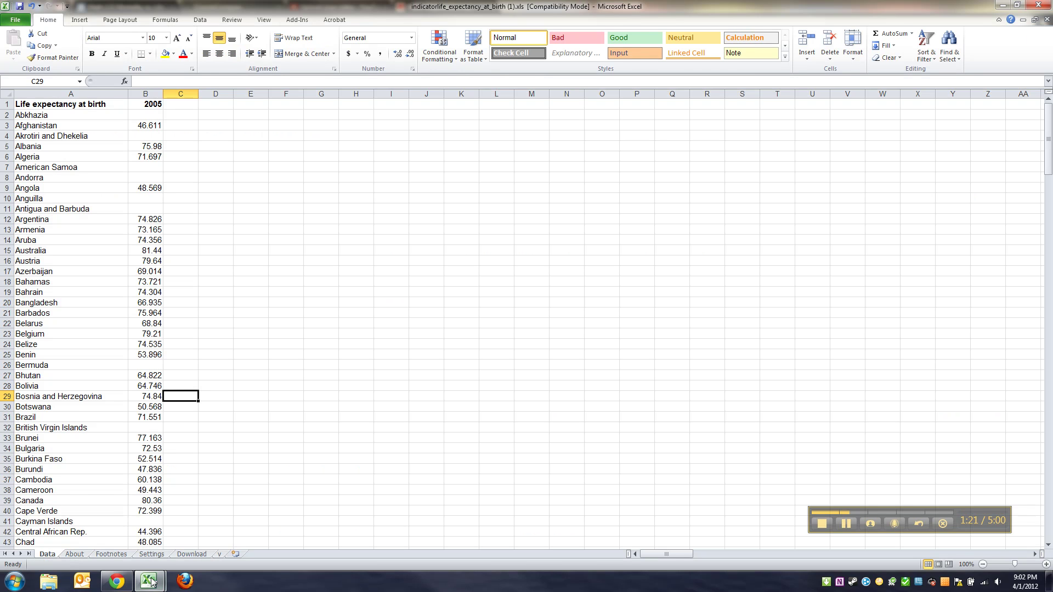
click(64, 100)
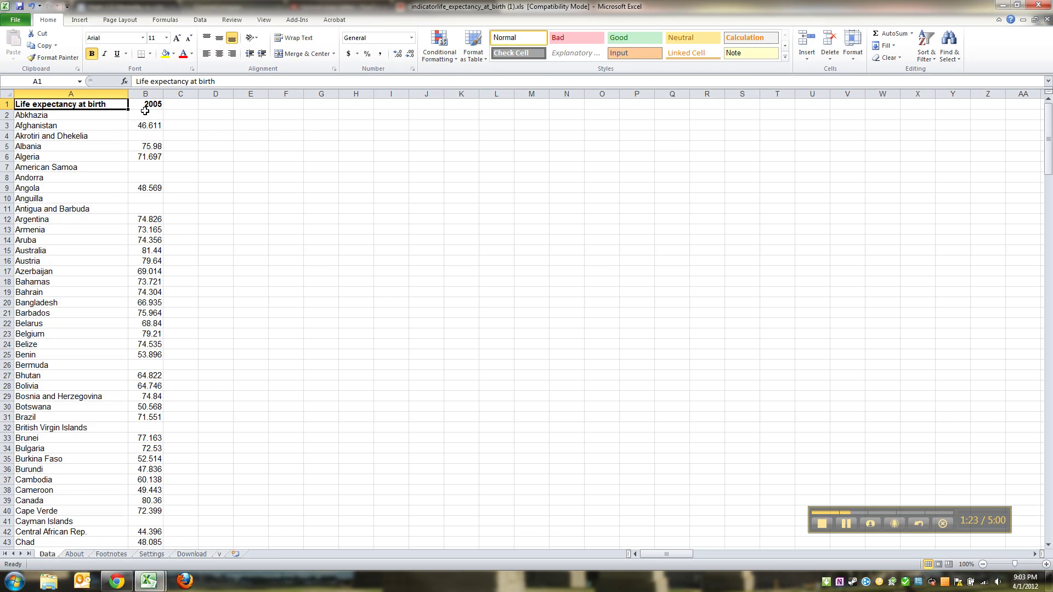
click(148, 91)
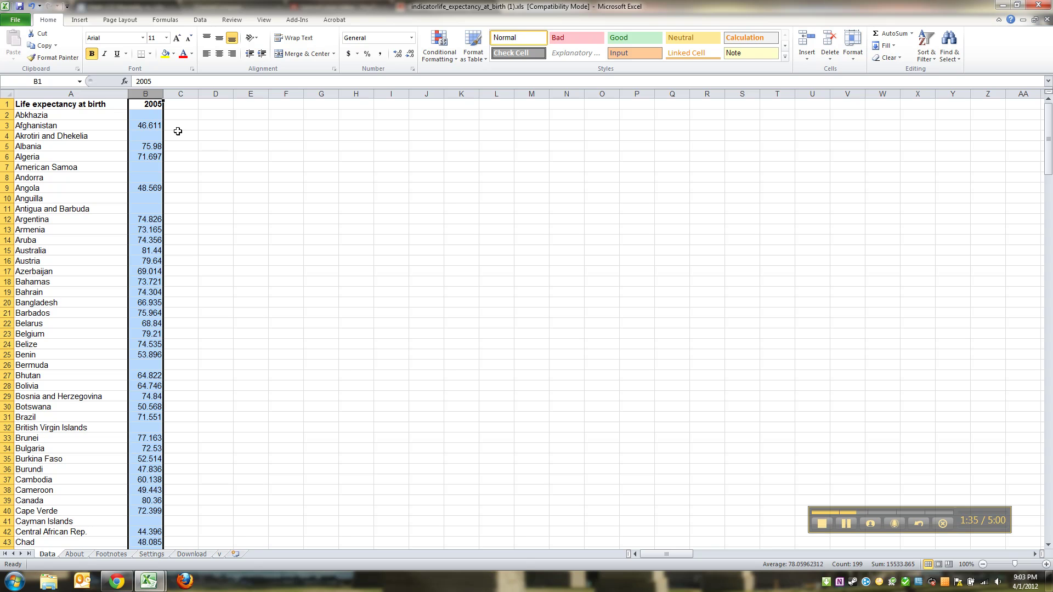
key(ctrl+c)
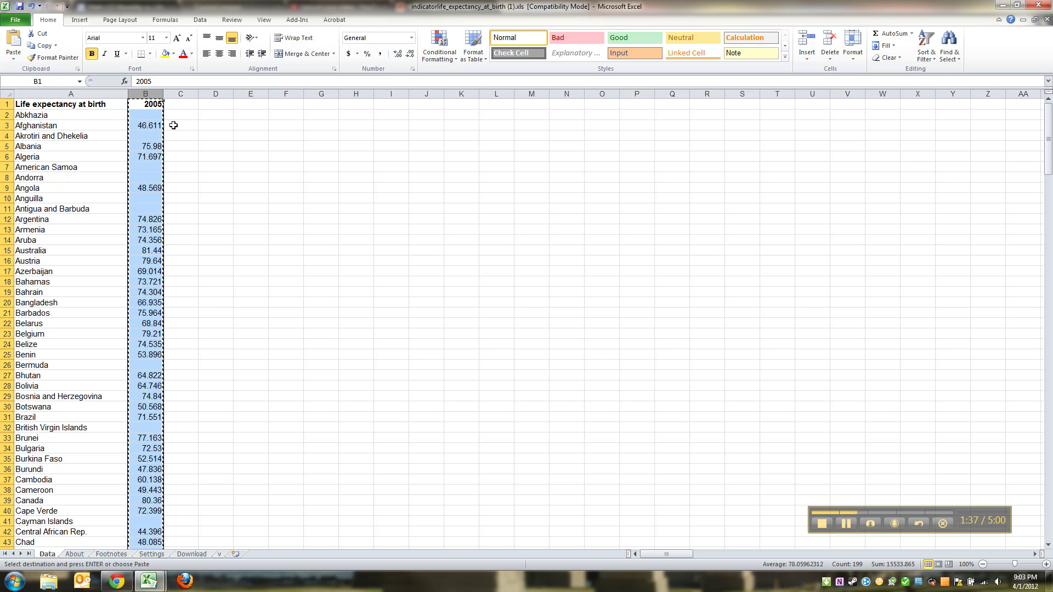
right_click(143, 122)
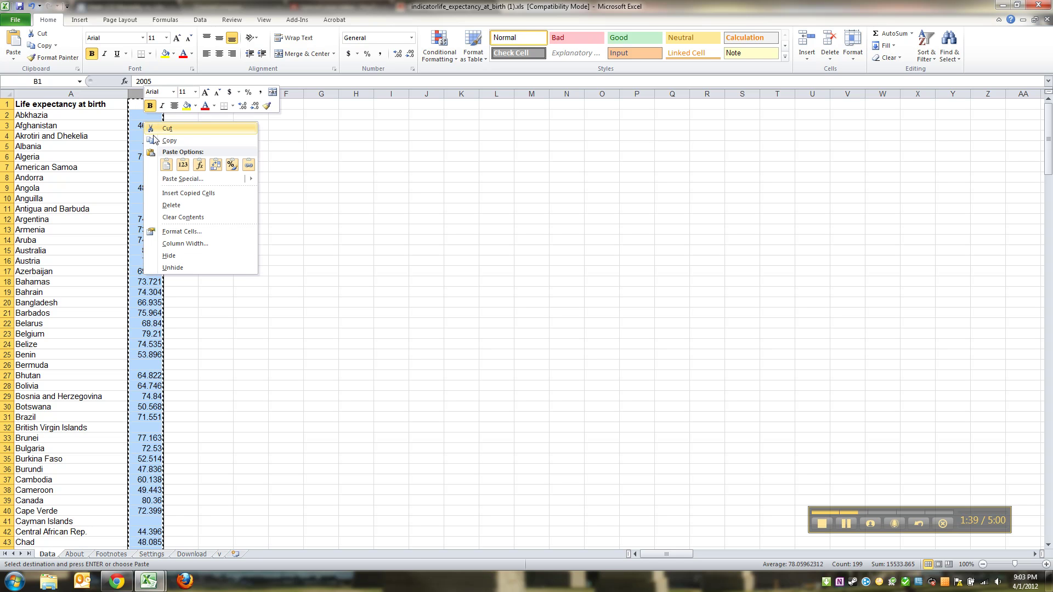
click(170, 140)
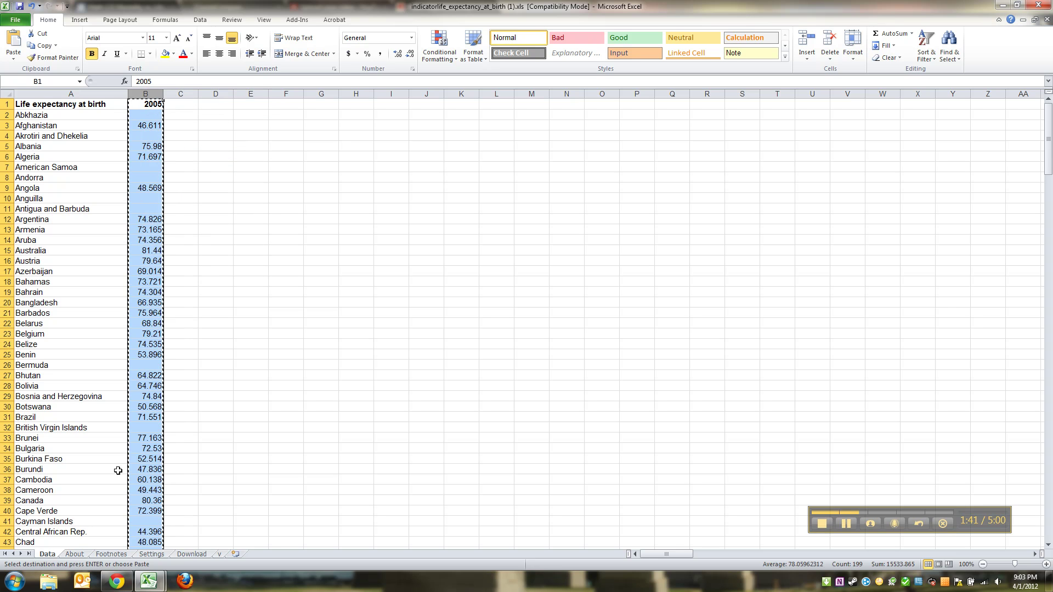
click(149, 581)
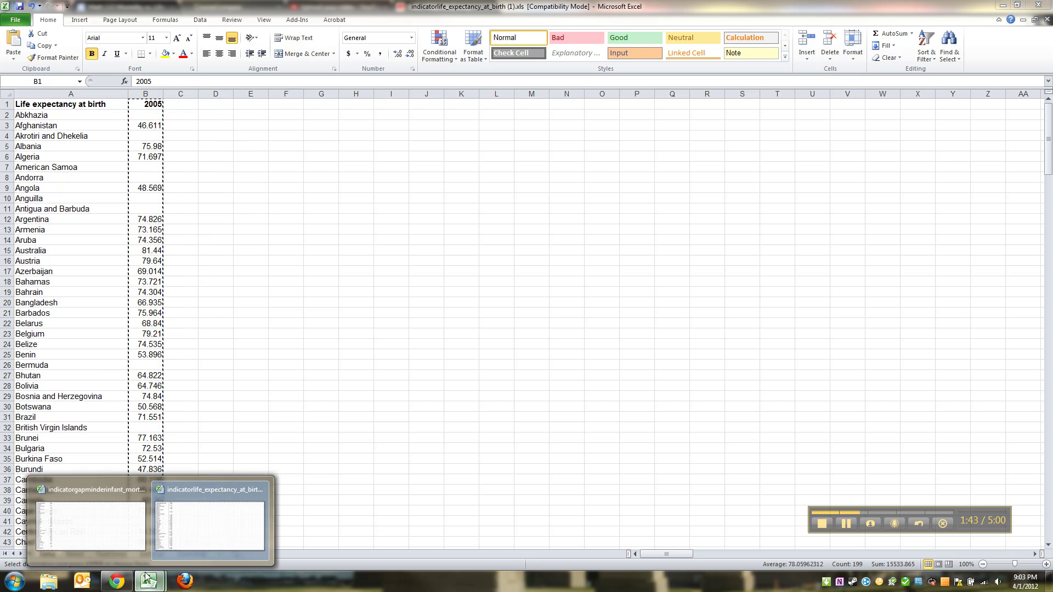
click(114, 545)
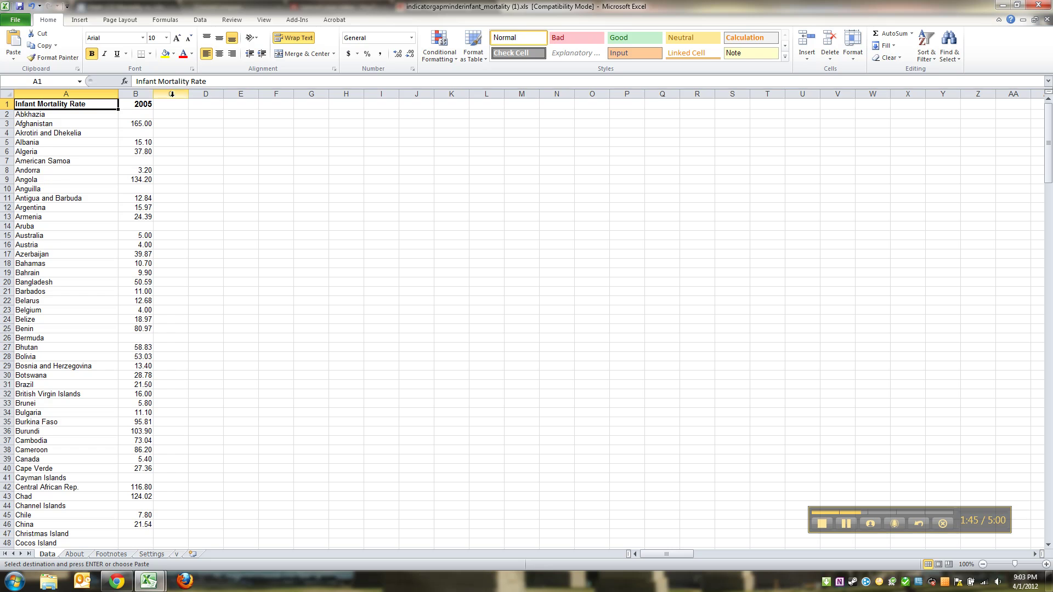
Step: Paste the copied 2005 life expectancy column starting at cell C1 of the infant mortality sheet
click(168, 101)
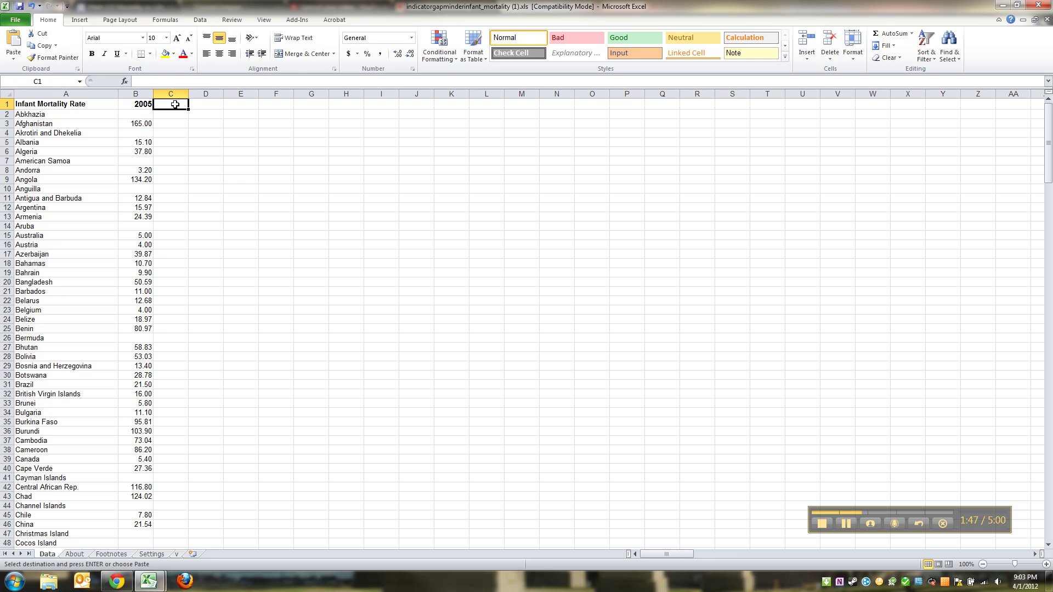
right_click(174, 104)
mouse_move(205, 161)
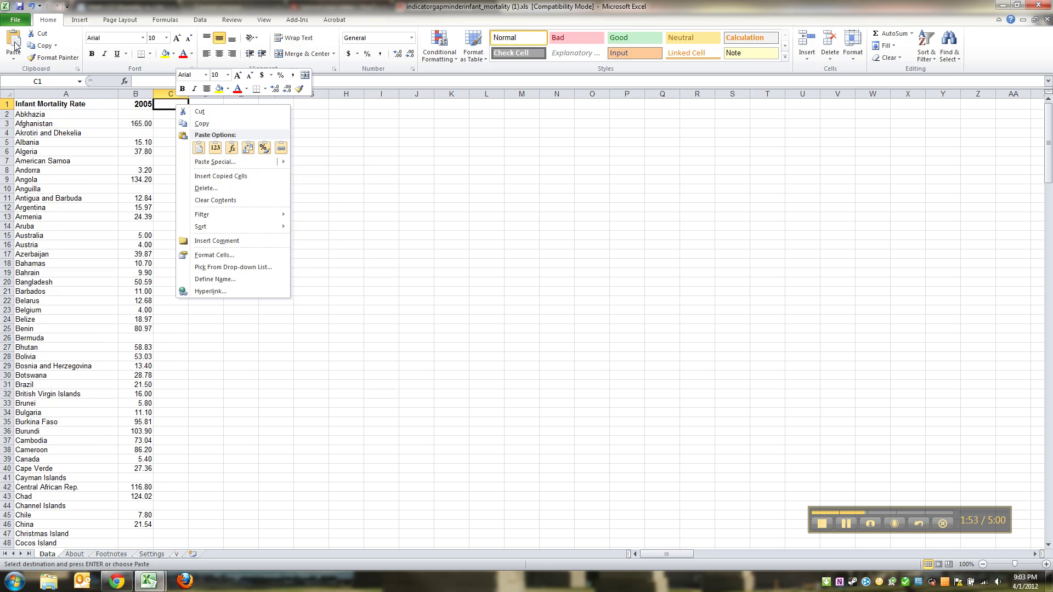
click(159, 104)
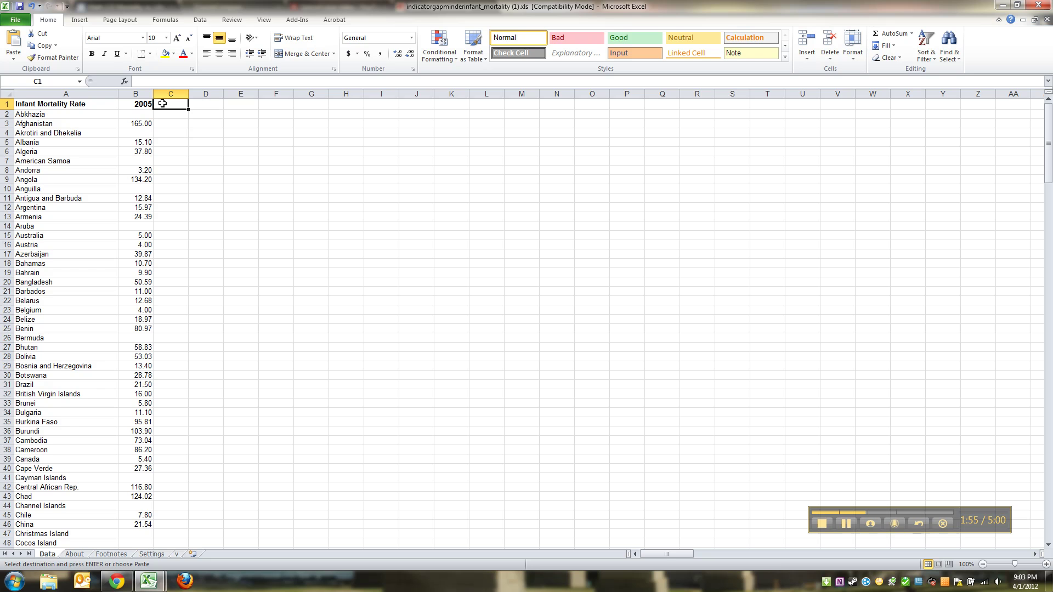
key(ctrl+v)
click(255, 166)
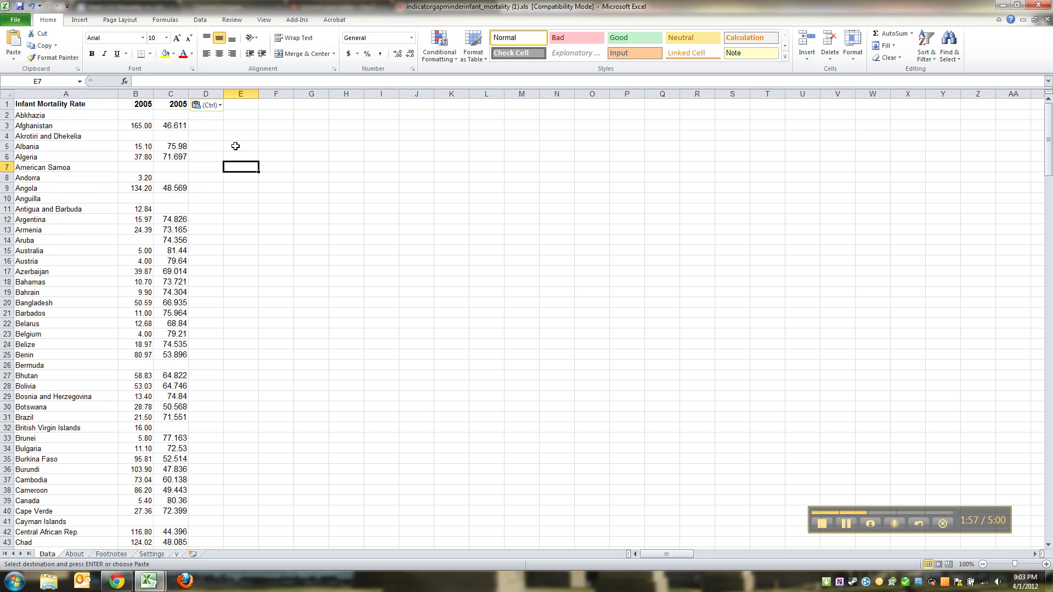
Step: Label columns B and C 'Infant Mortality - 2005' and 'Life Expectancy - 2005'
click(147, 106)
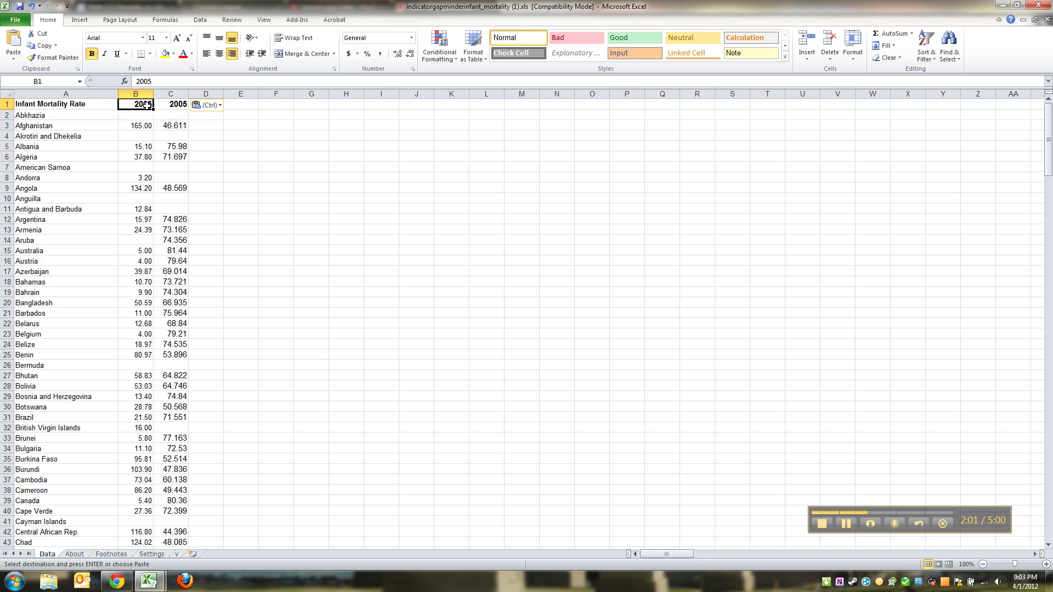
text(Infa)
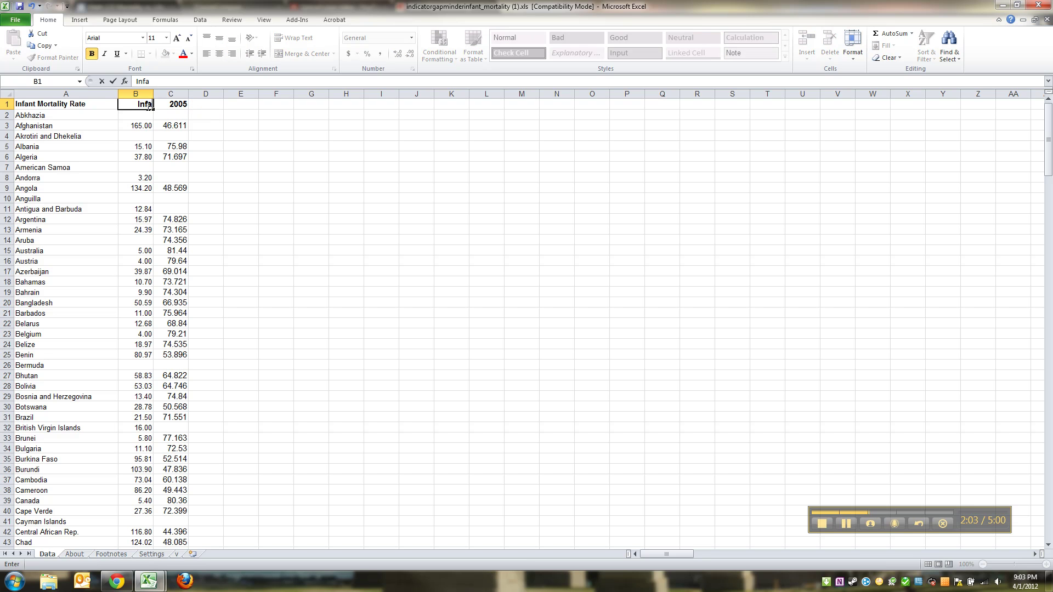
text(nt Mortali)
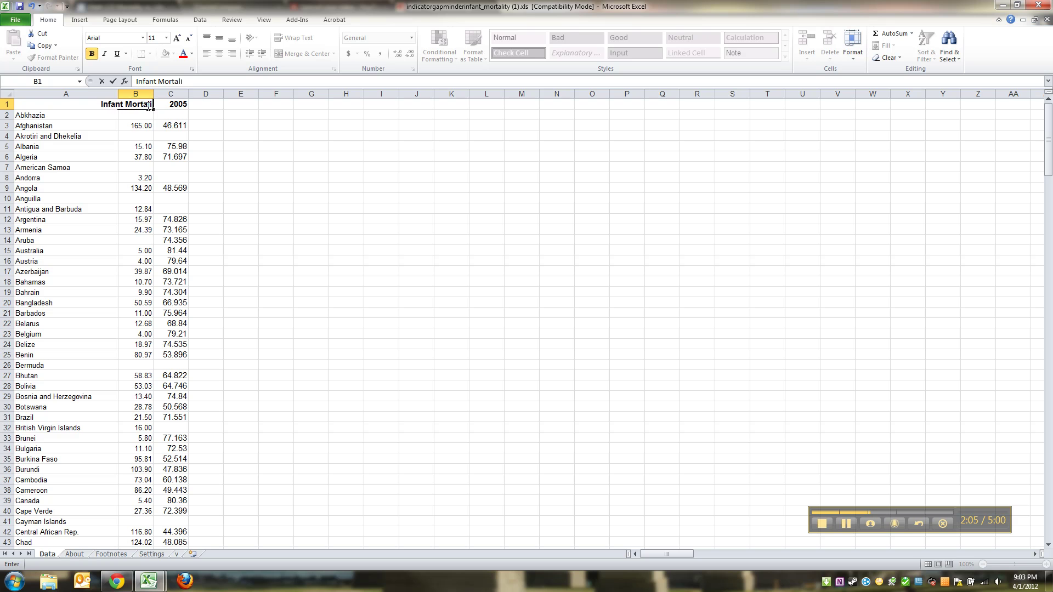
text(ty - 2005)
key(Tab)
text(Life Expec)
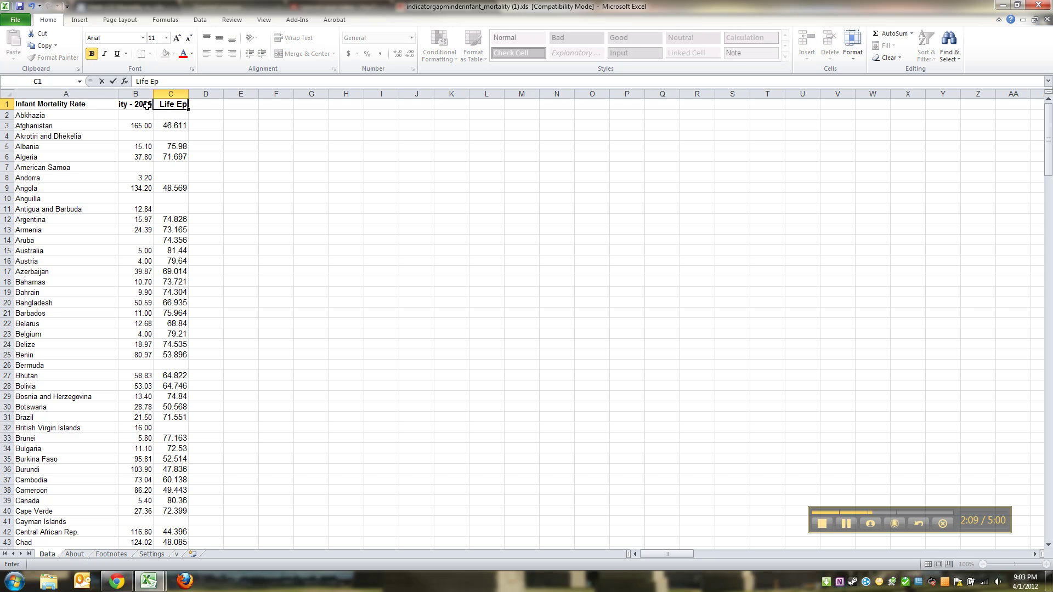
text(tancy - 2005)
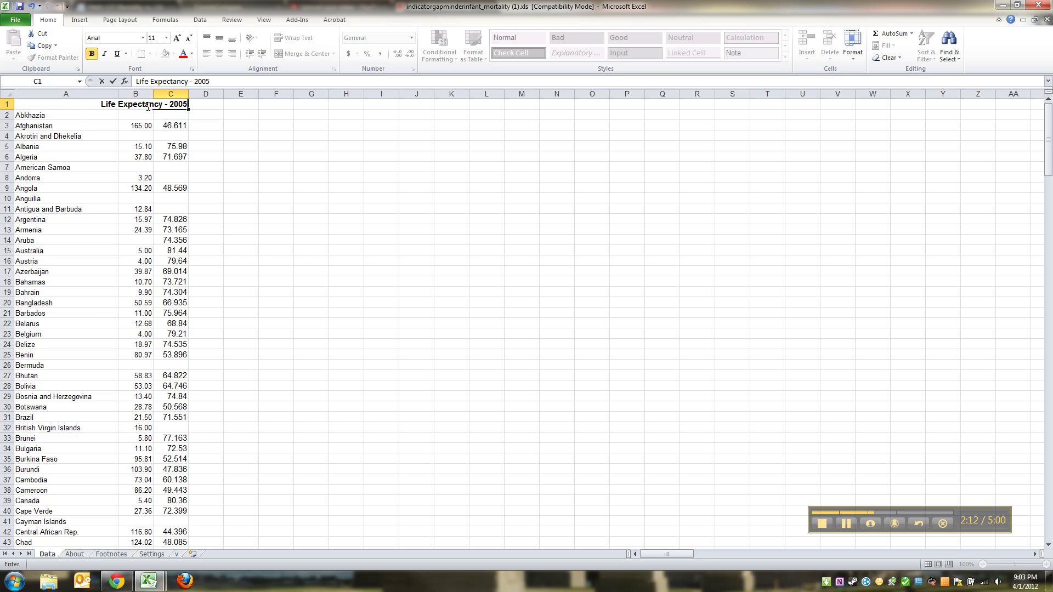
key(Return)
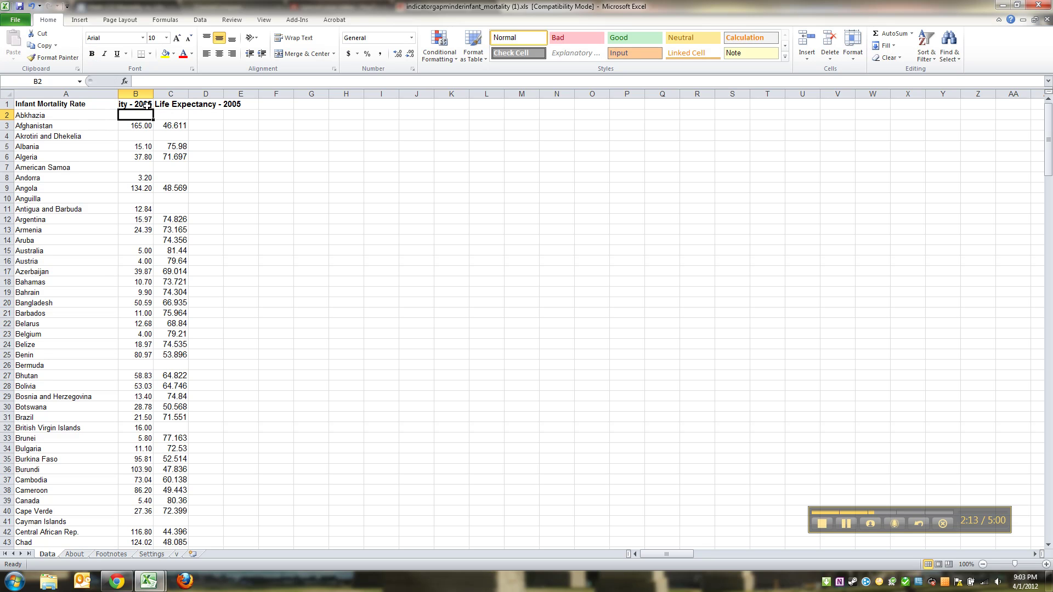
Step: AutoFit the column widths so the full 2005 headers show
click(165, 103)
key(ctrl+a)
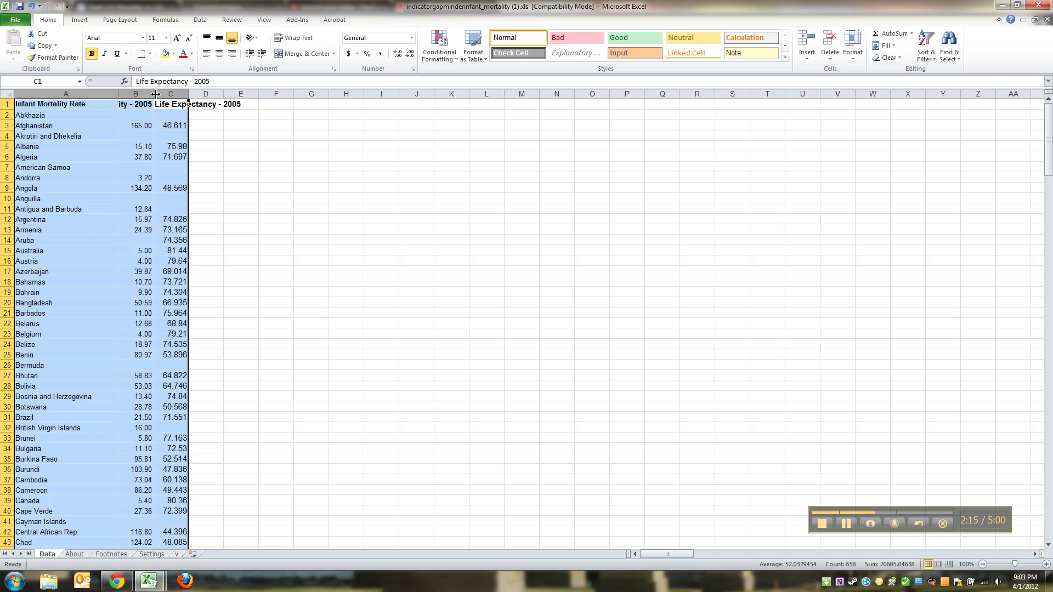
key(alt+h)
key(o)
key(i)
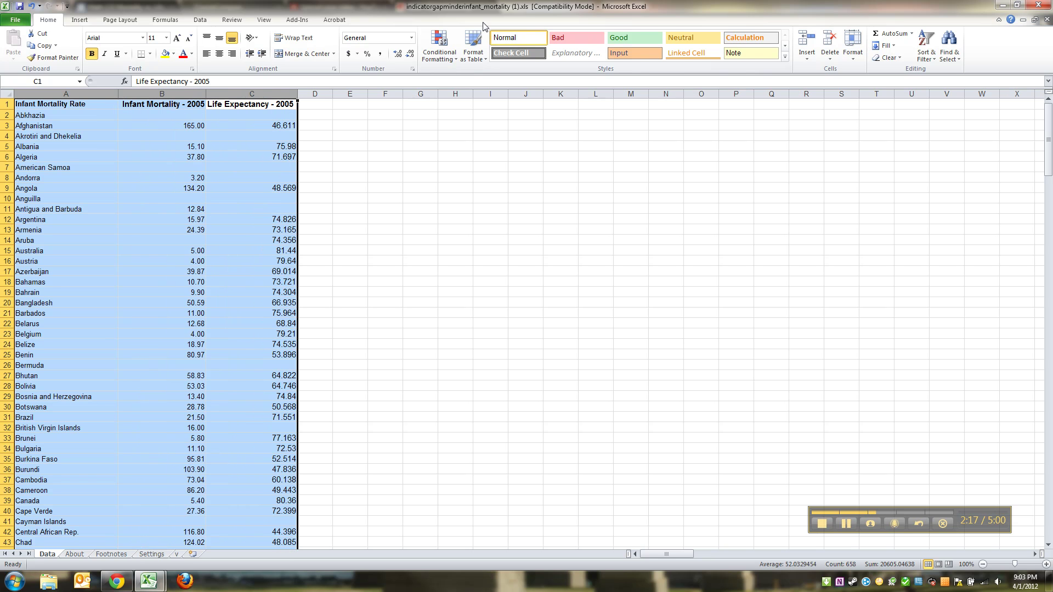
click(429, 187)
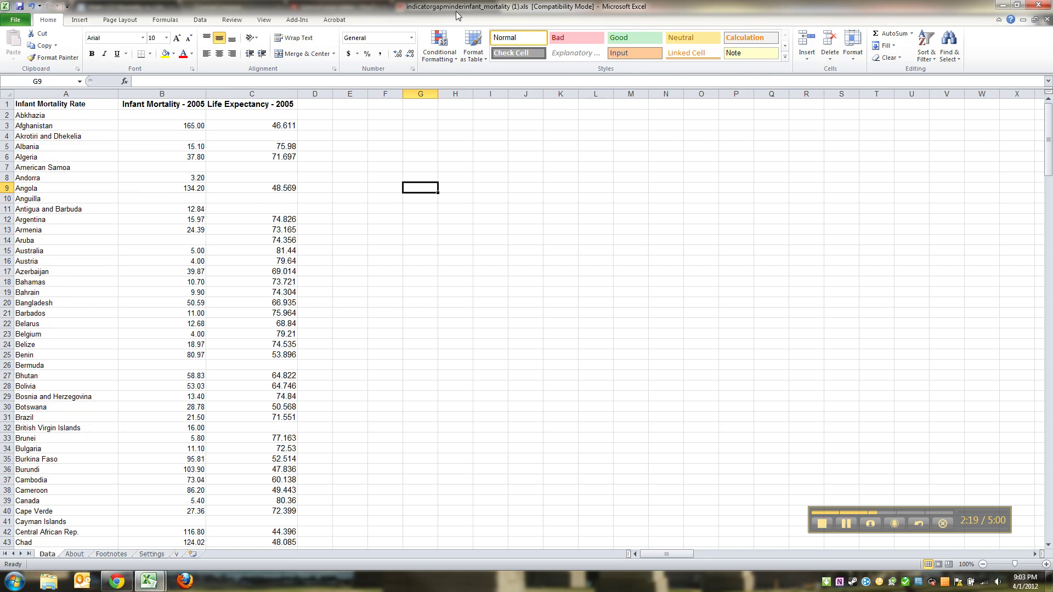
click(392, 145)
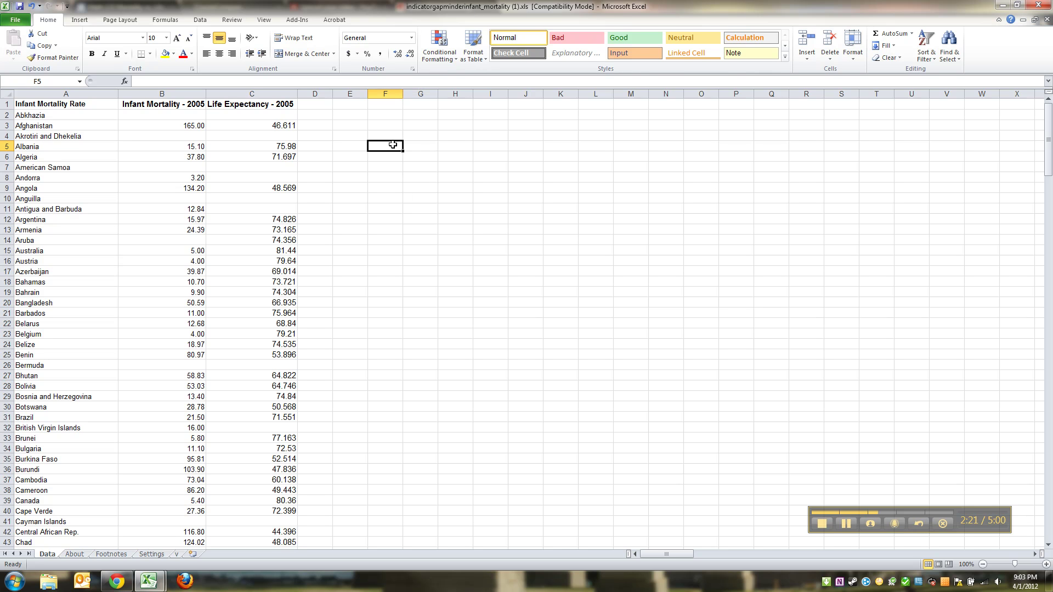
Step: Rename header cell A1 to 'Country'
click(70, 105)
text(Coun)
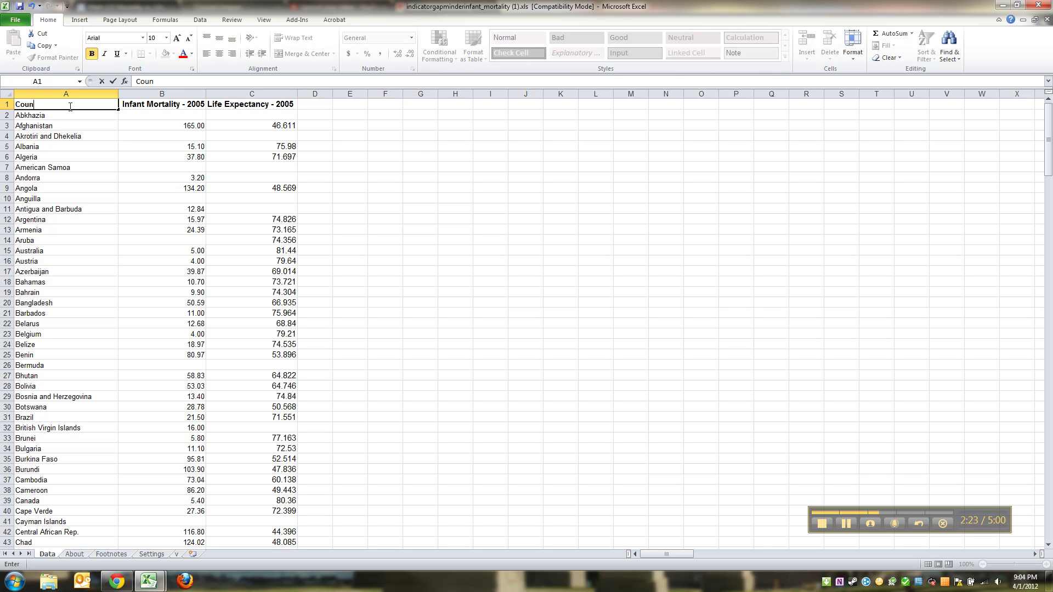
text(try)
key(Return)
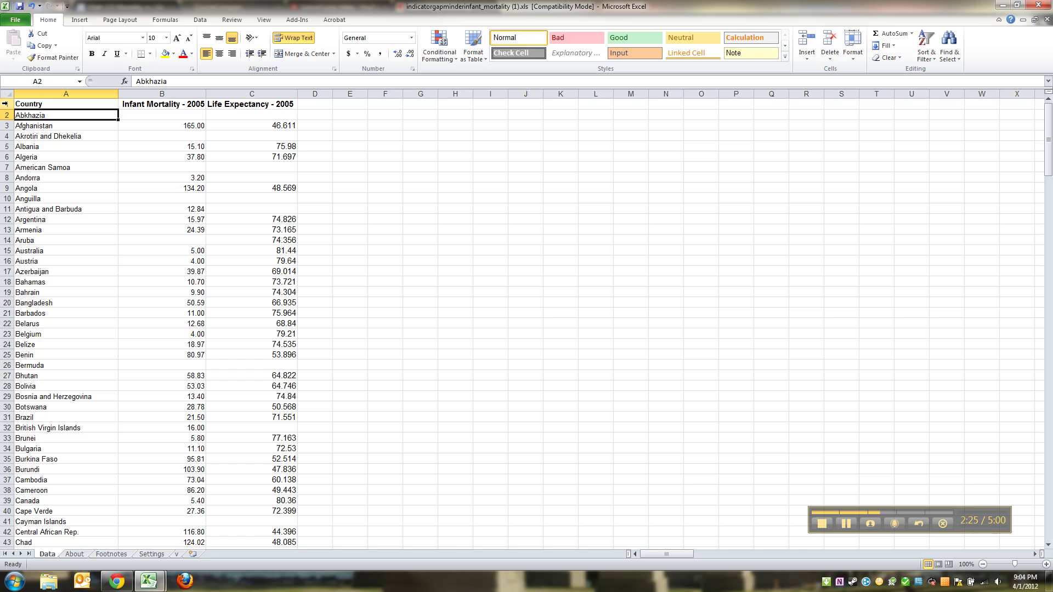
click(5, 103)
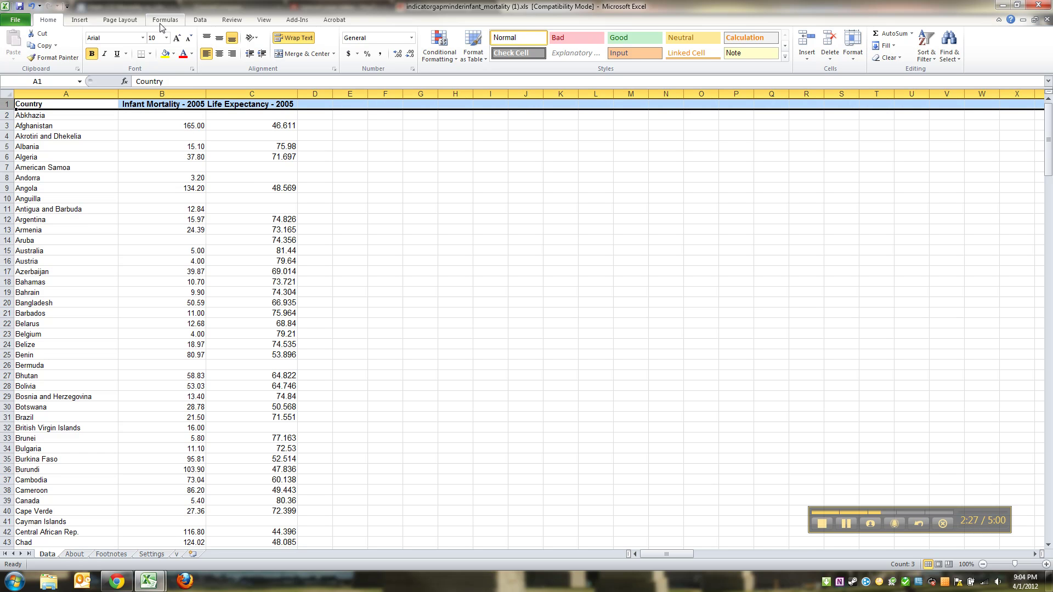
Step: Set the header row's font size to 11
click(166, 37)
click(157, 79)
click(360, 156)
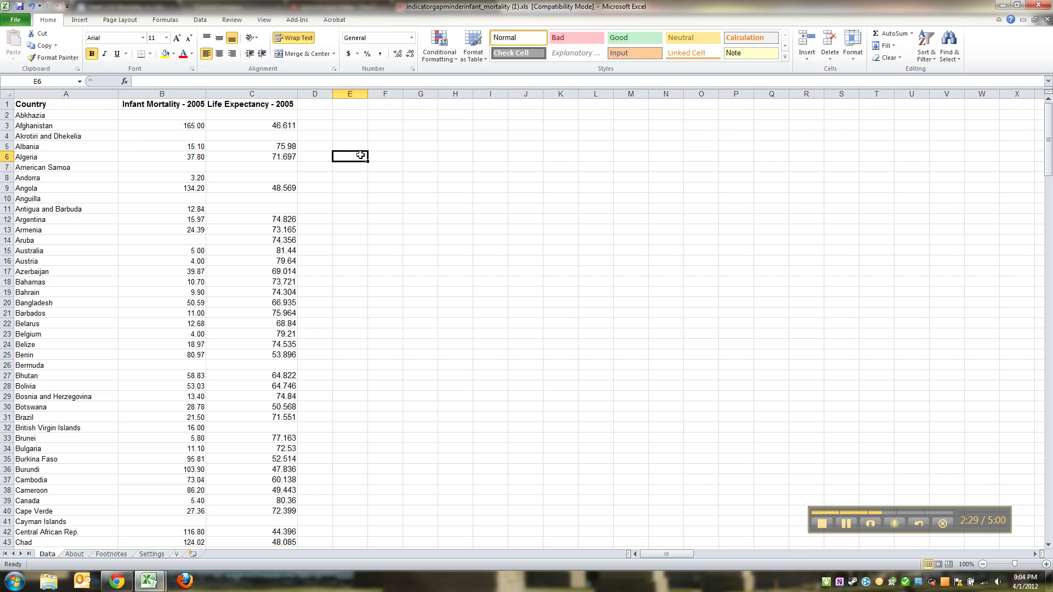
click(362, 117)
key(Left)
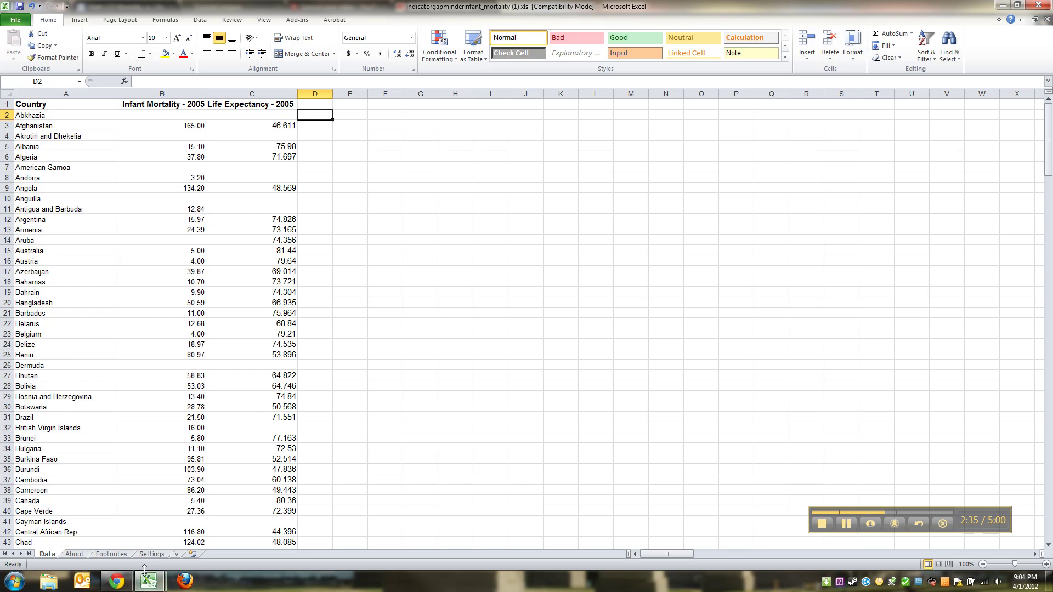
Step: Look over the About, Footnotes and Settings sheets, then return to the Data sheet
click(80, 557)
click(33, 116)
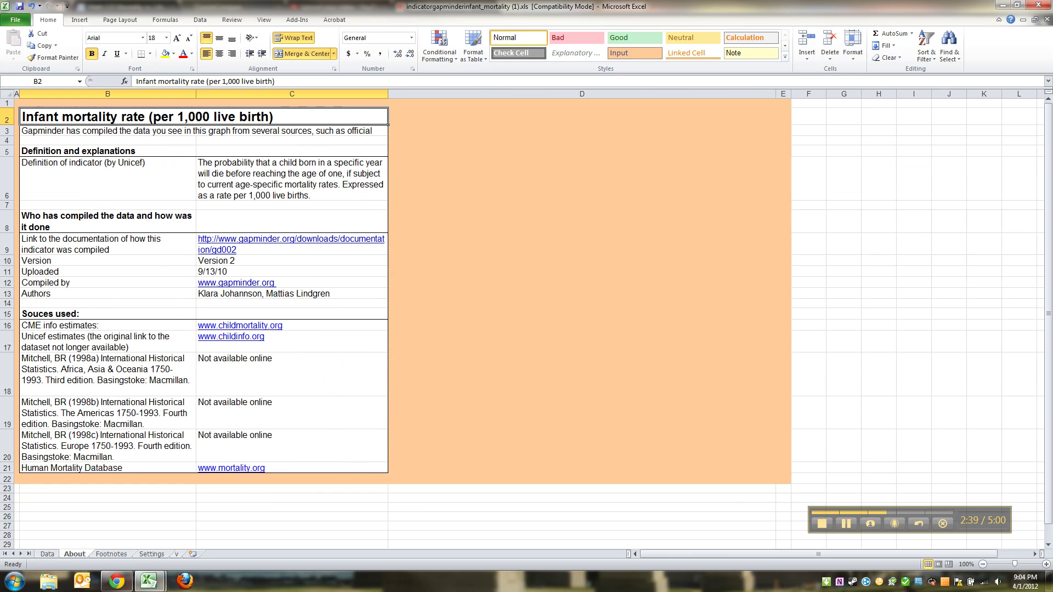
click(119, 556)
click(144, 555)
click(52, 555)
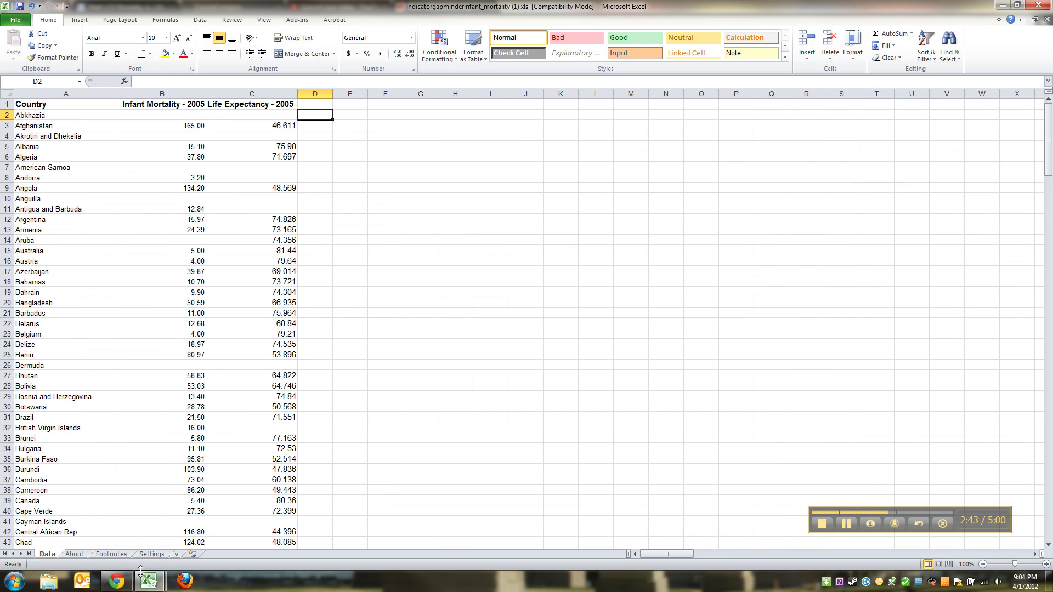
click(168, 122)
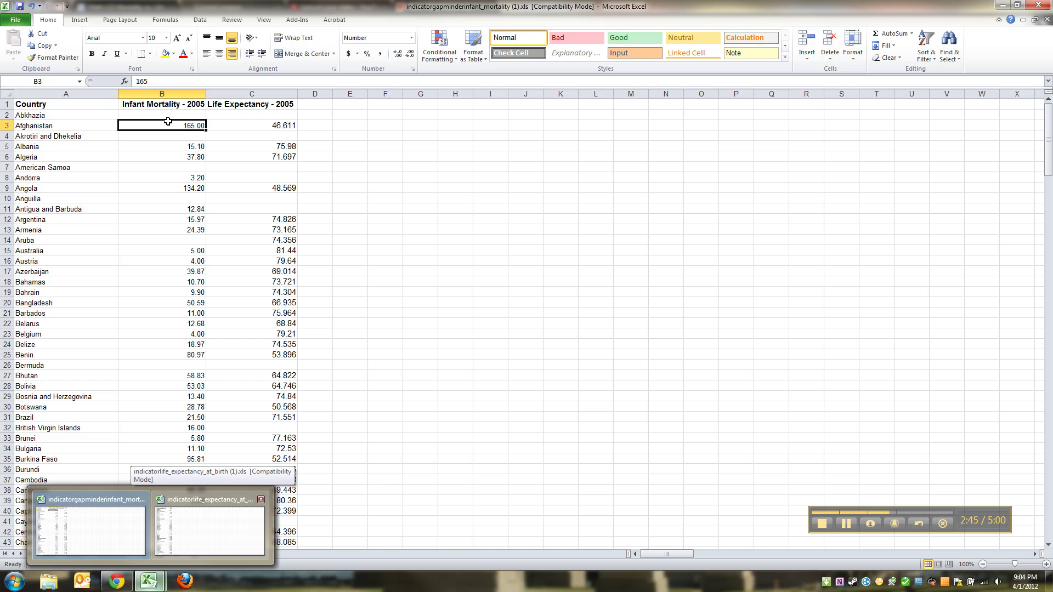
click(226, 116)
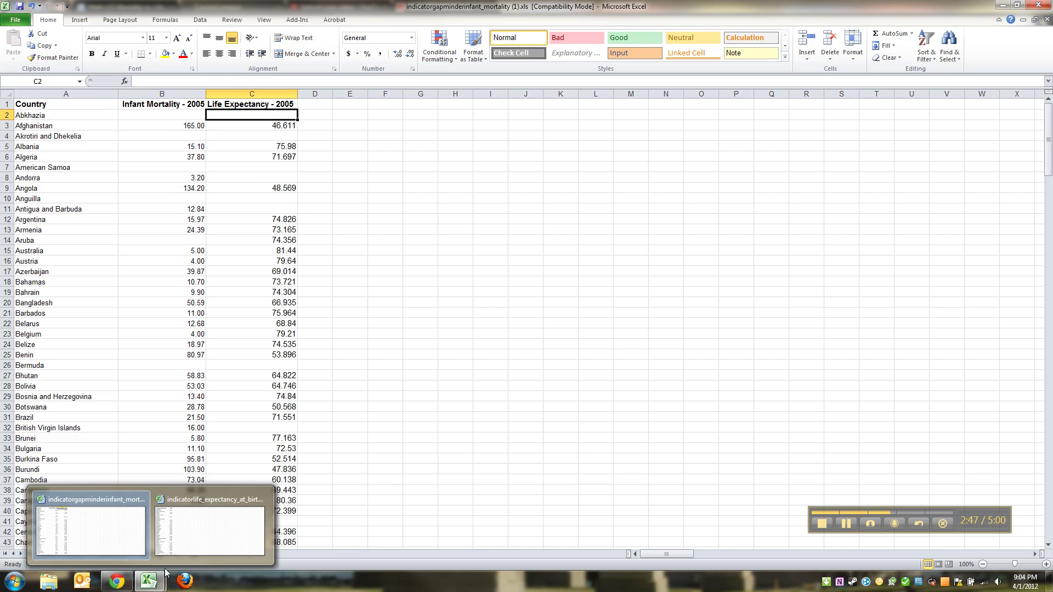
Step: Reread Part 2's steps on deleting Hawaii and Malaya and relabelling the columns
click(116, 581)
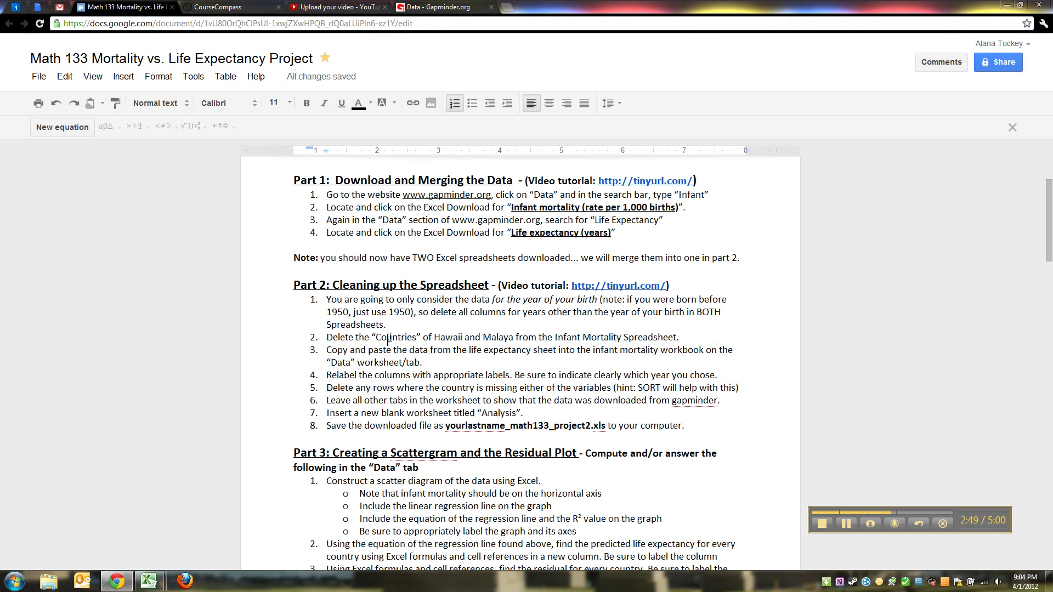
drag(327, 337, 687, 341)
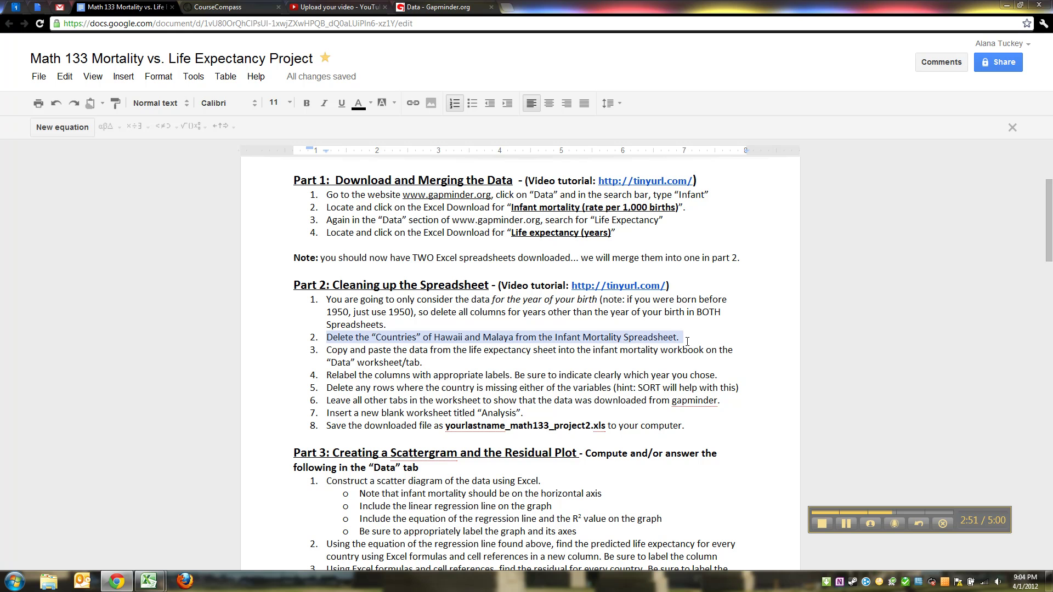
click(524, 363)
drag(453, 368, 511, 377)
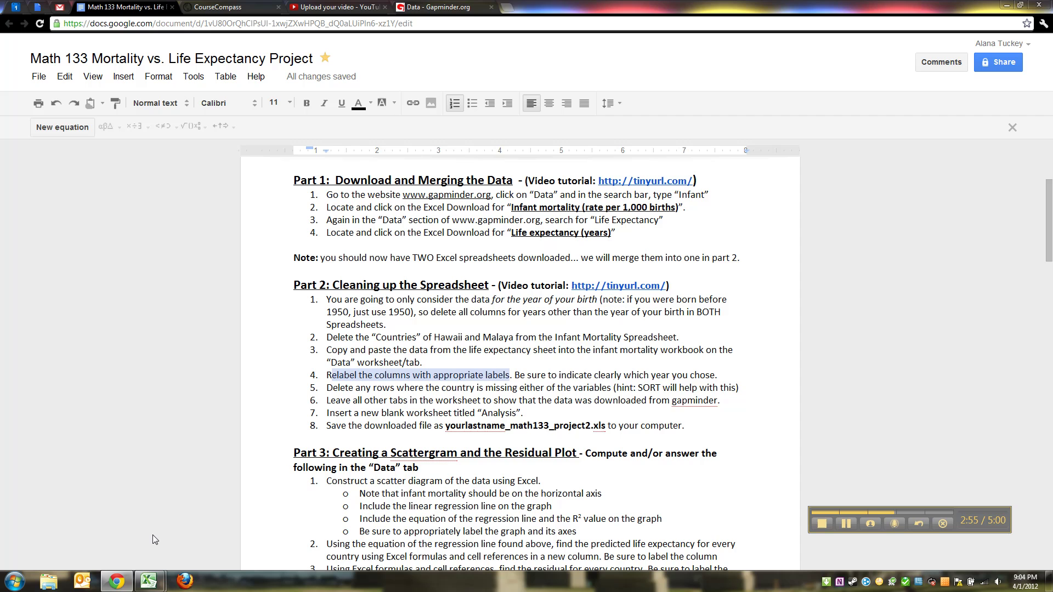
Step: Back in the infant mortality workbook, check the B1 and C1 headers, then reopen the instructions
mouse_move(149, 581)
click(136, 500)
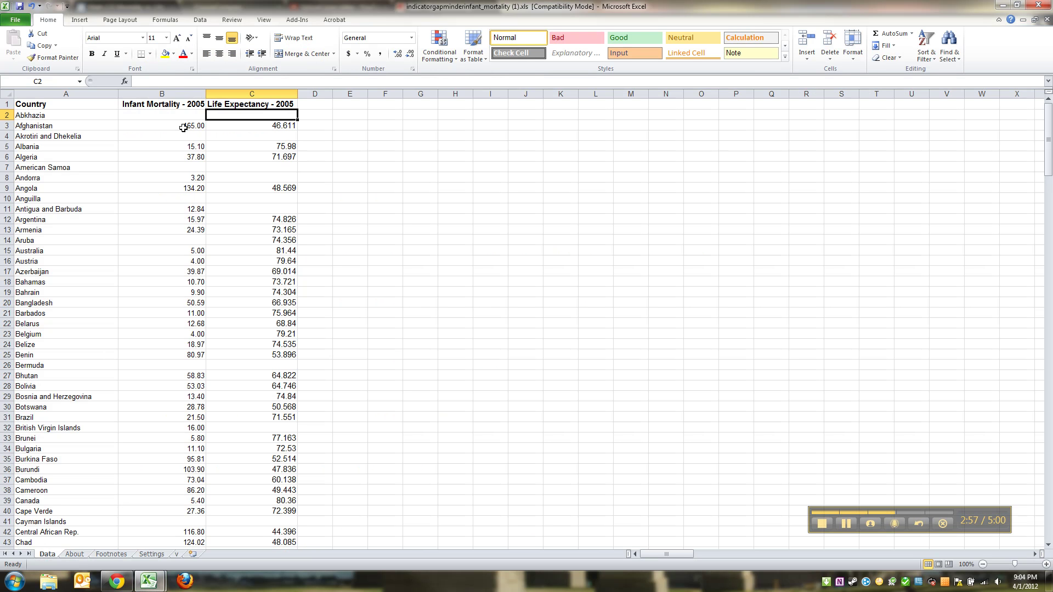
click(168, 107)
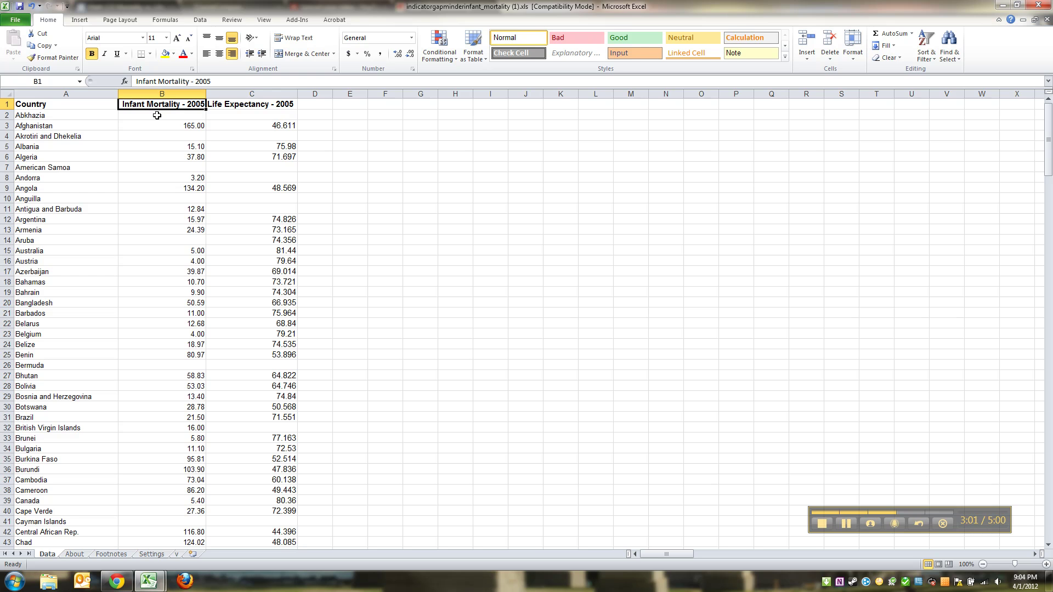
click(249, 104)
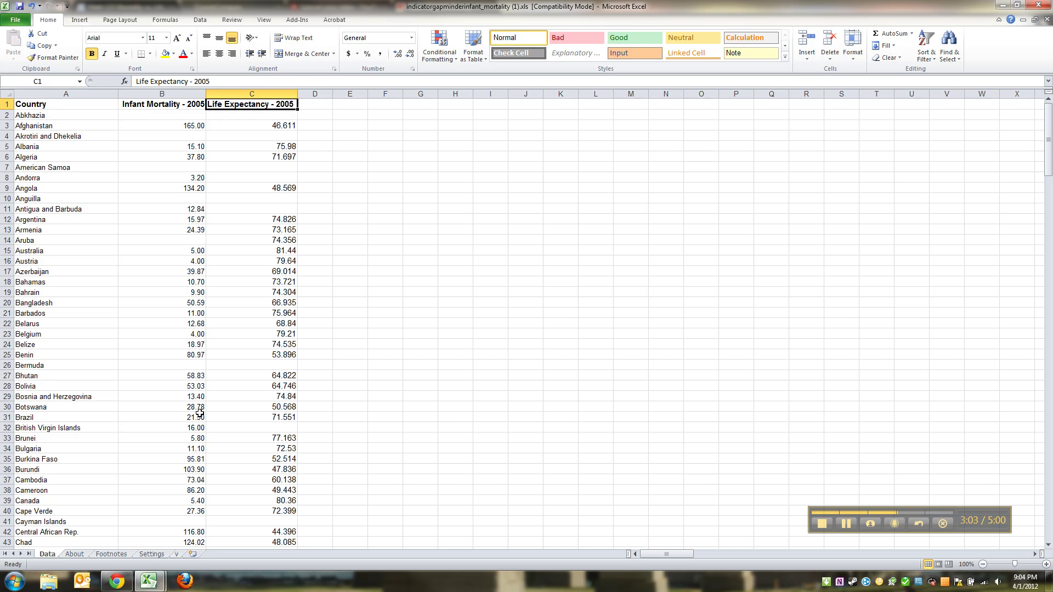
click(116, 581)
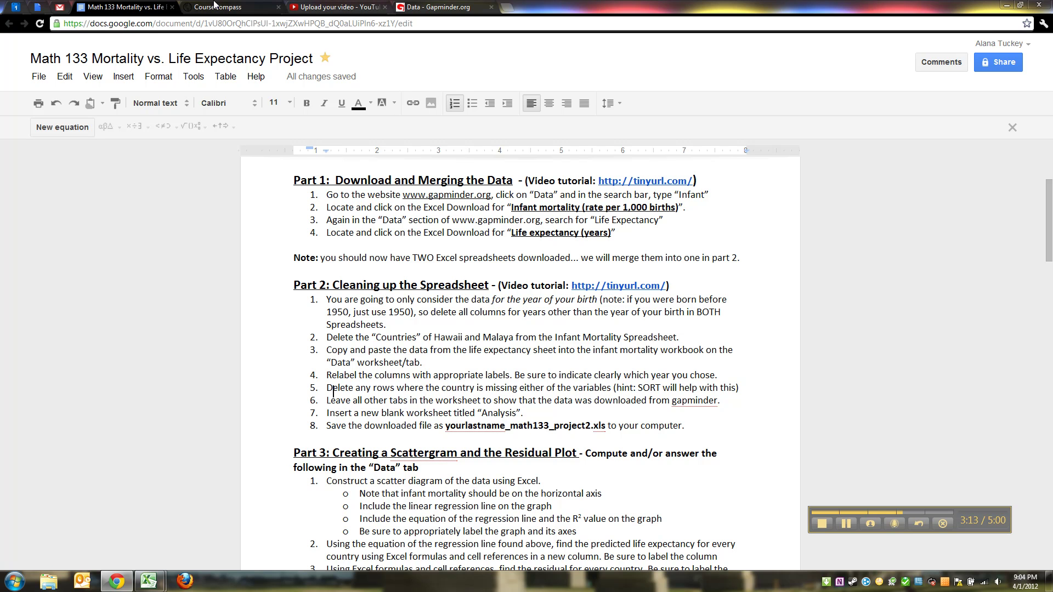
Step: Close the life-expectancy workbook with Don't Save, keeping the infant-mortality workbook open
mouse_move(149, 582)
mouse_move(184, 510)
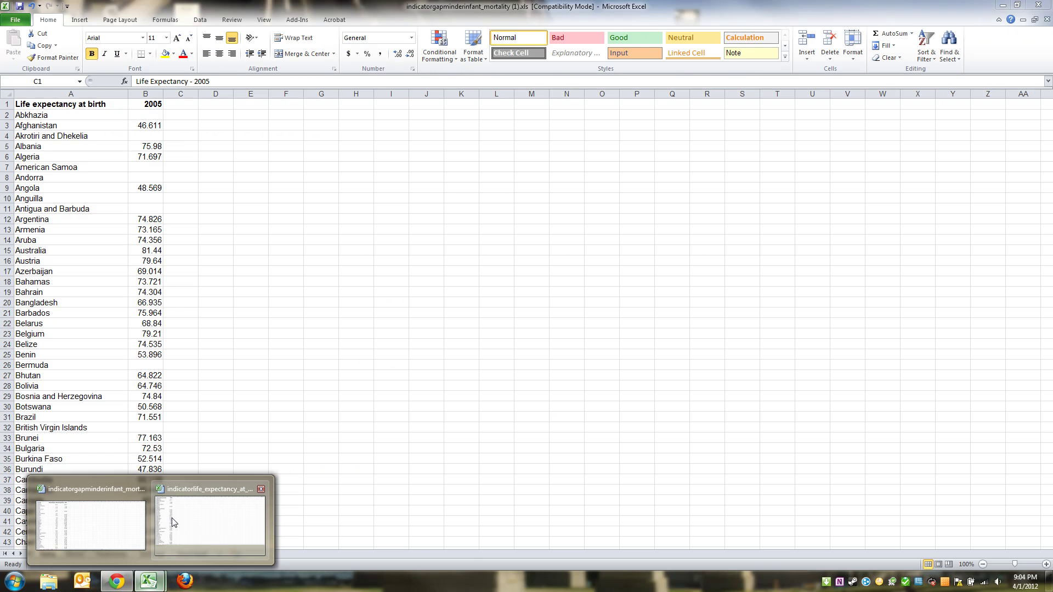
click(132, 519)
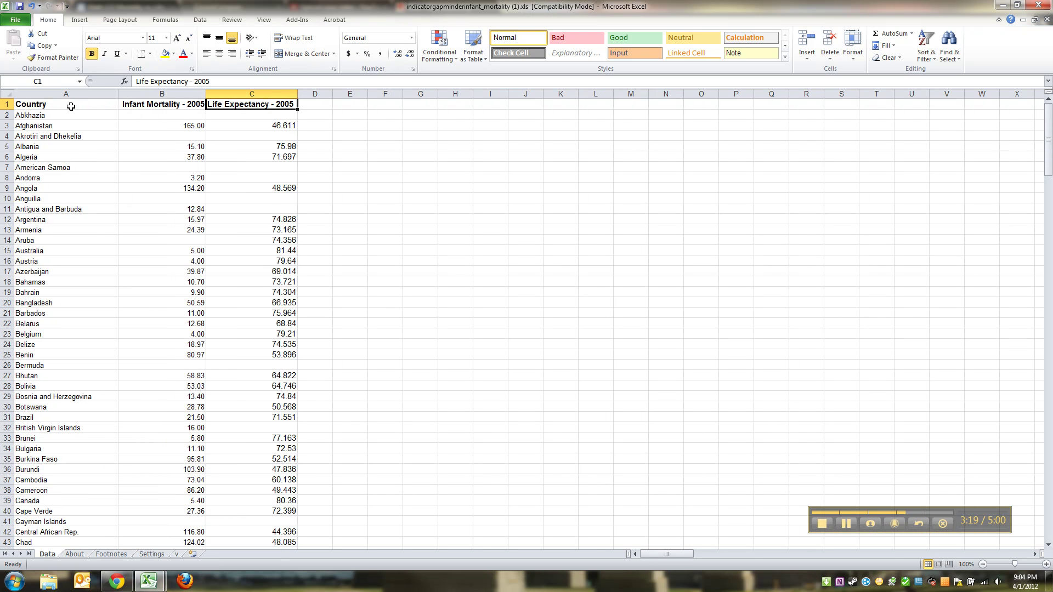
click(149, 582)
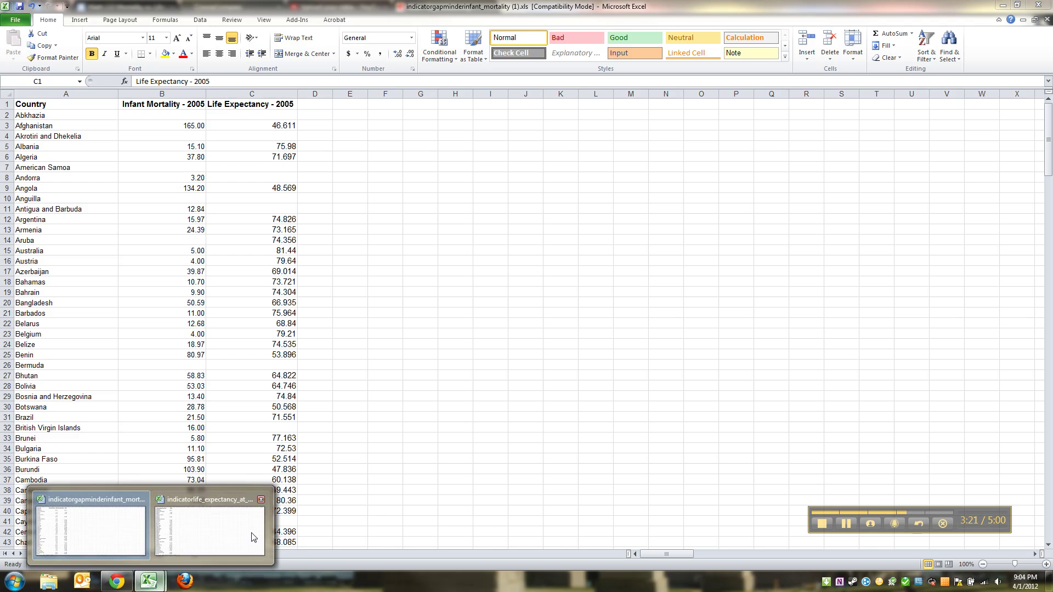
click(211, 525)
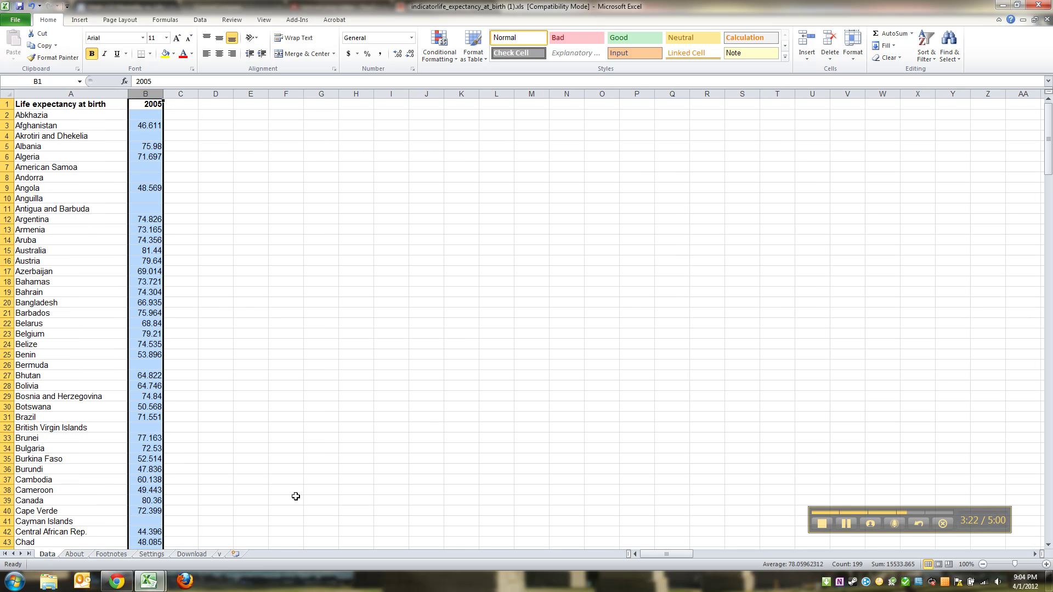
click(1044, 20)
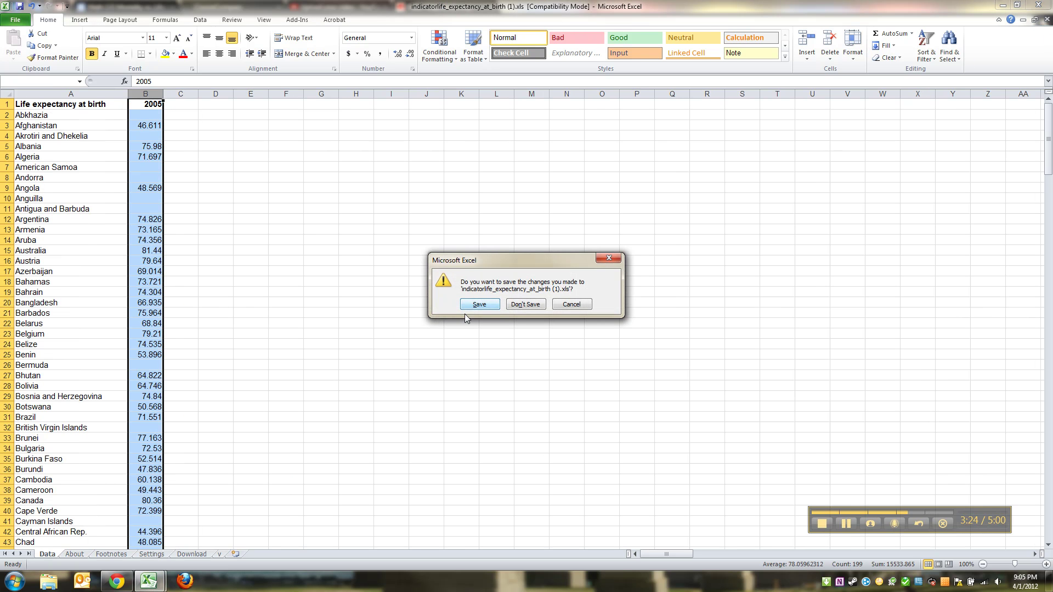
click(523, 305)
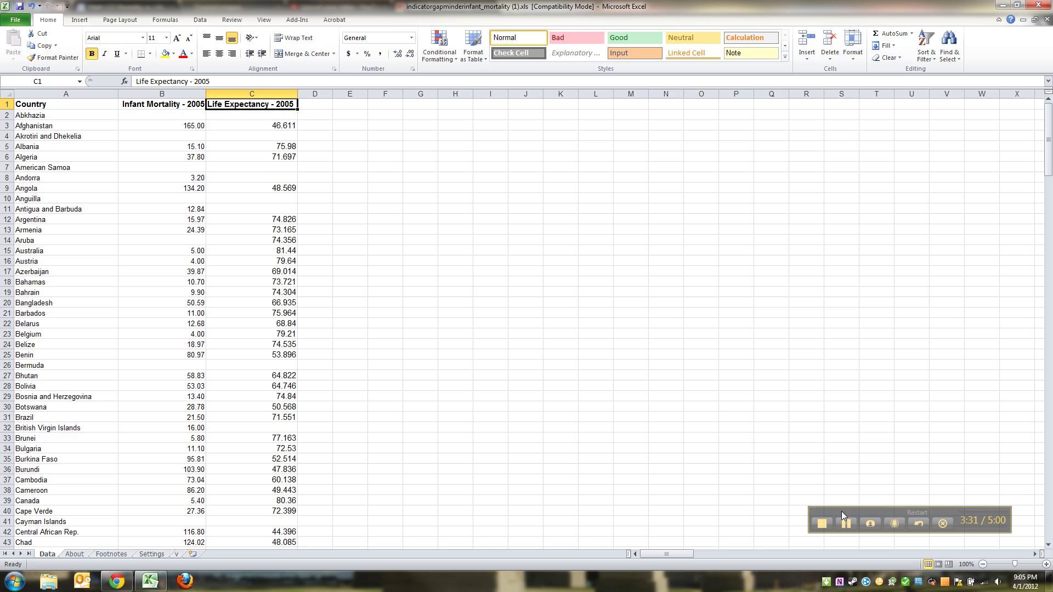
click(844, 518)
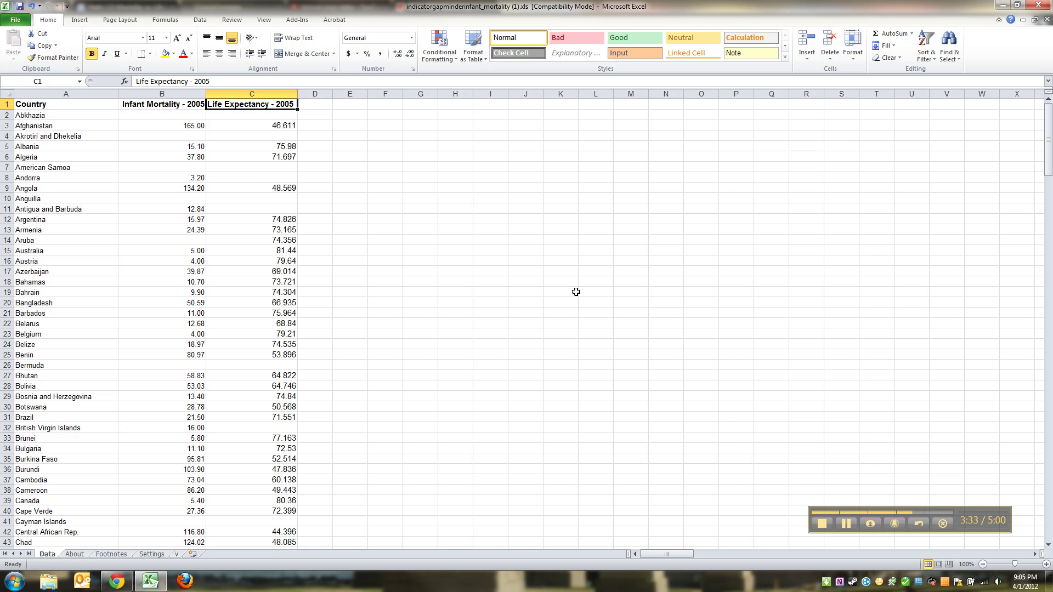
Step: Sort by column B, Infant Mortality - 2005, smallest to largest, expanding the selection
click(153, 579)
click(154, 579)
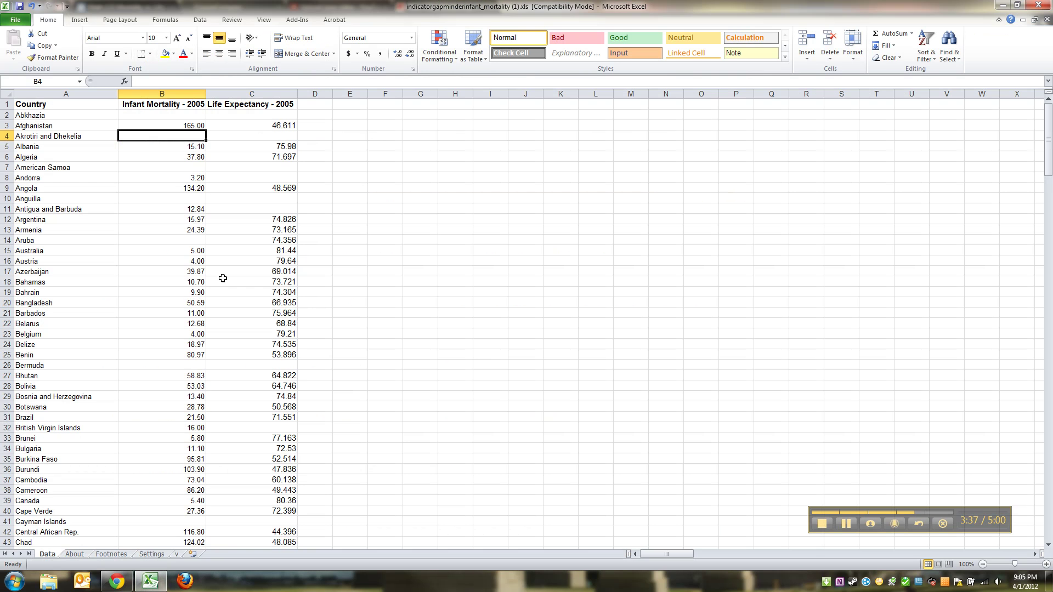
click(242, 209)
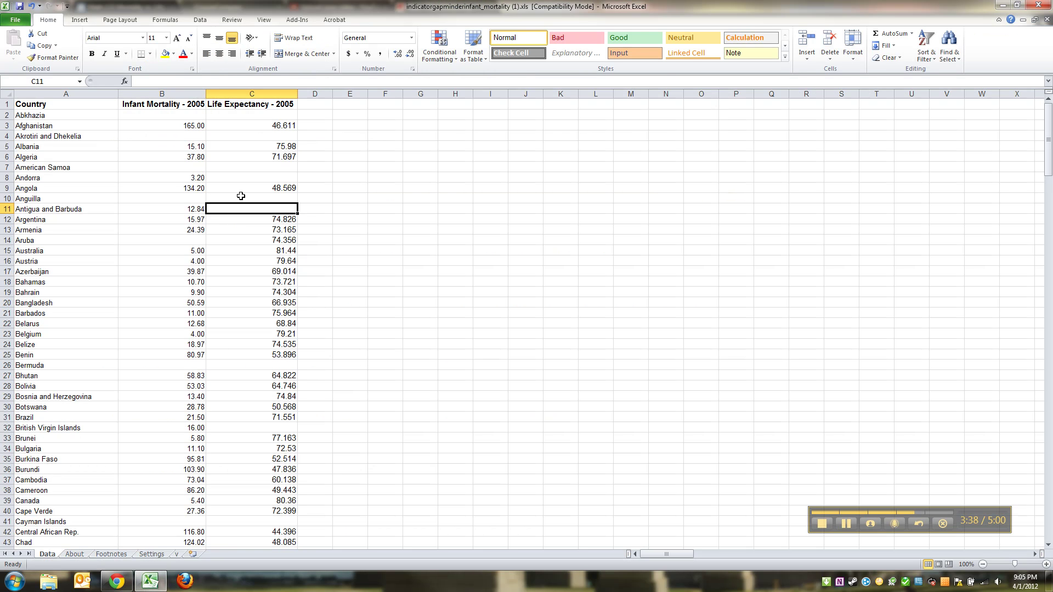
click(101, 170)
click(163, 94)
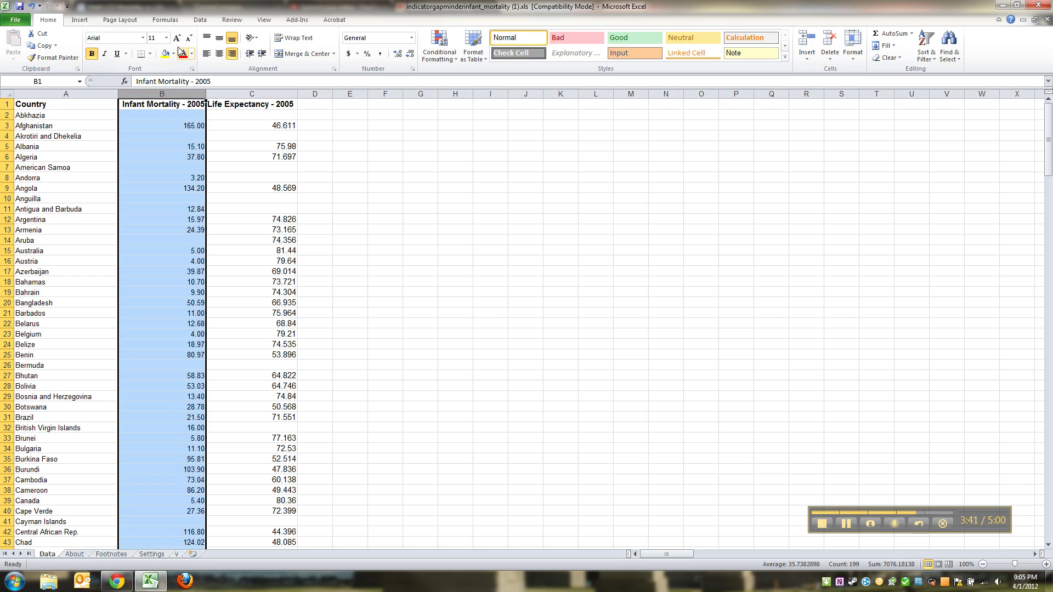
click(166, 94)
click(196, 21)
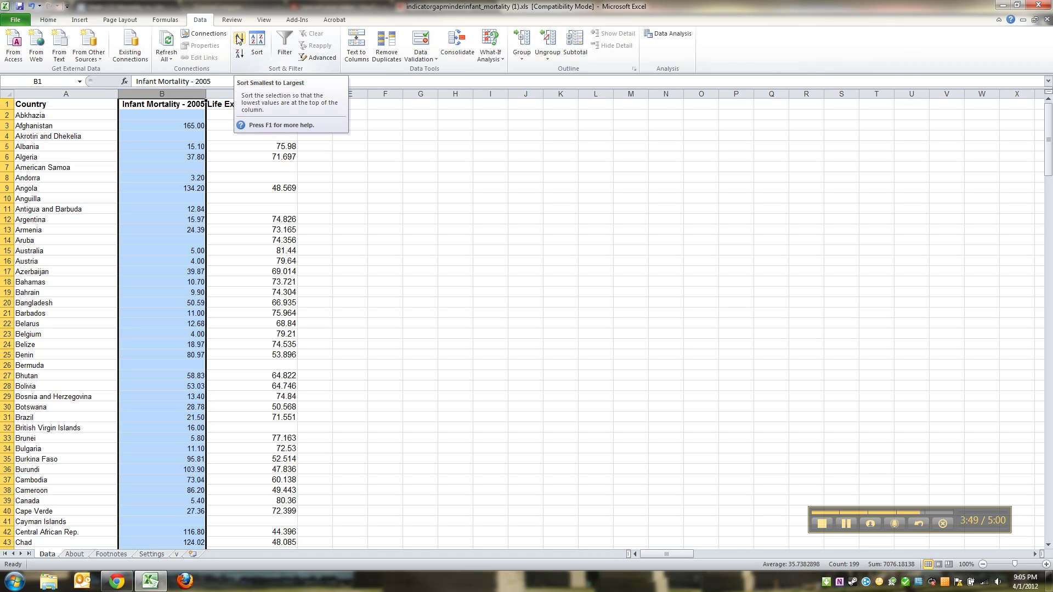
click(238, 43)
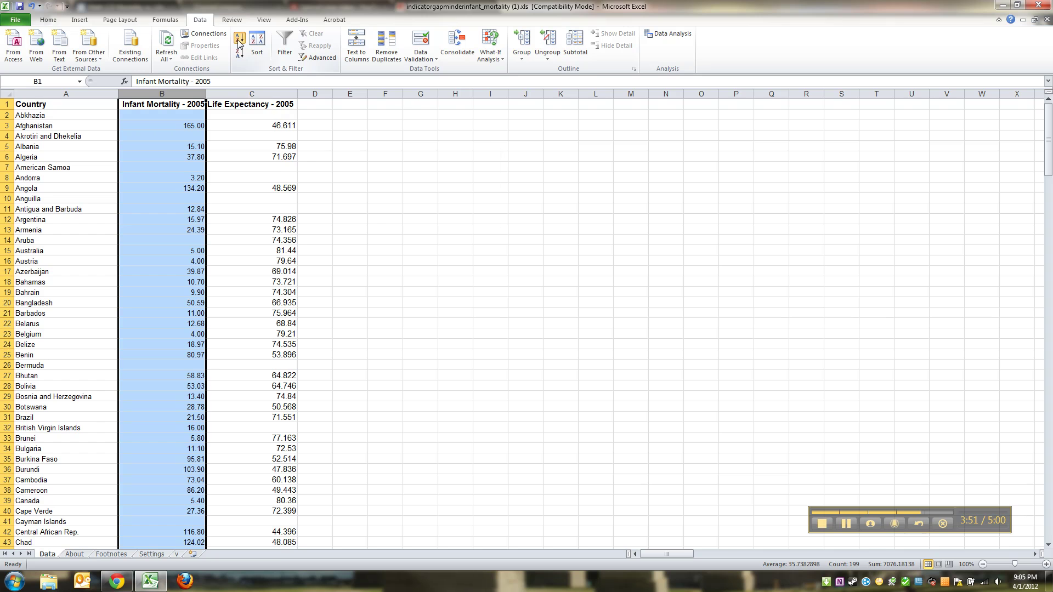
click(238, 43)
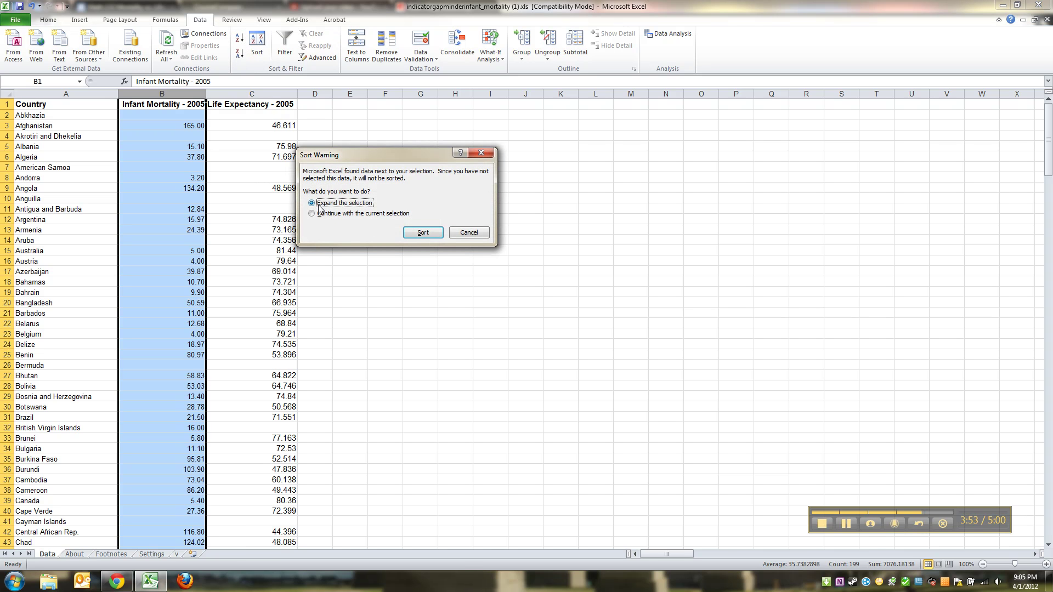
click(421, 233)
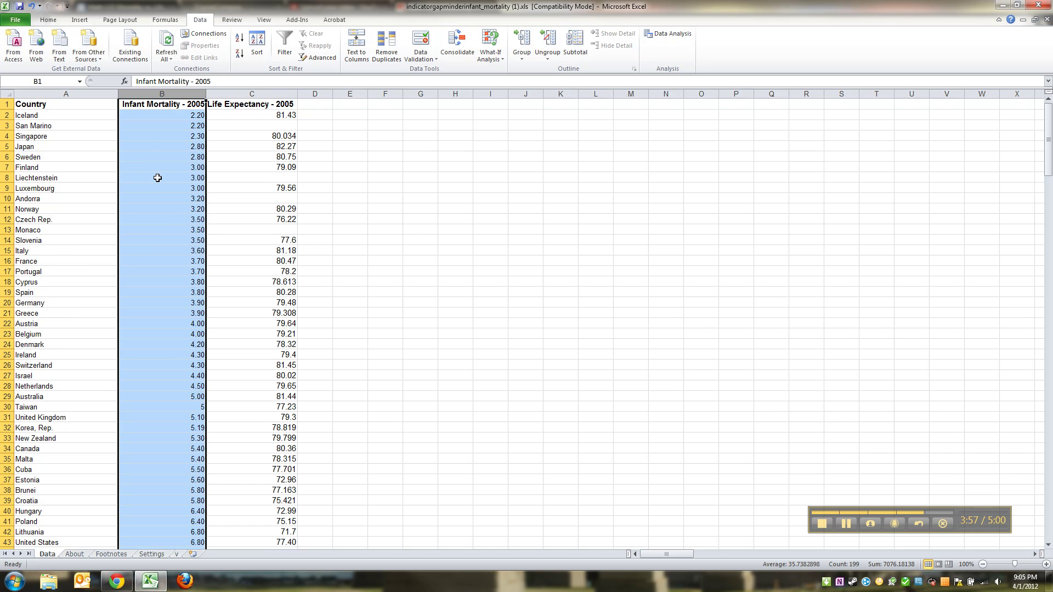
Step: Delete rows 200–260 lacking infant mortality, so the table ends at Afghanistan in row 199
scroll(157, 178, down, 20)
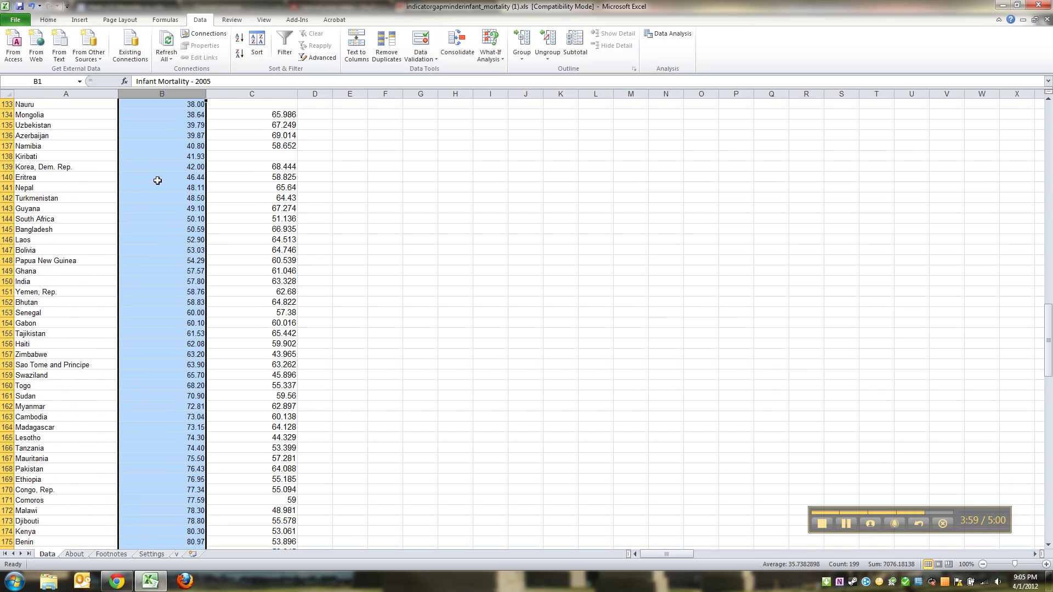
scroll(157, 181, down, 20)
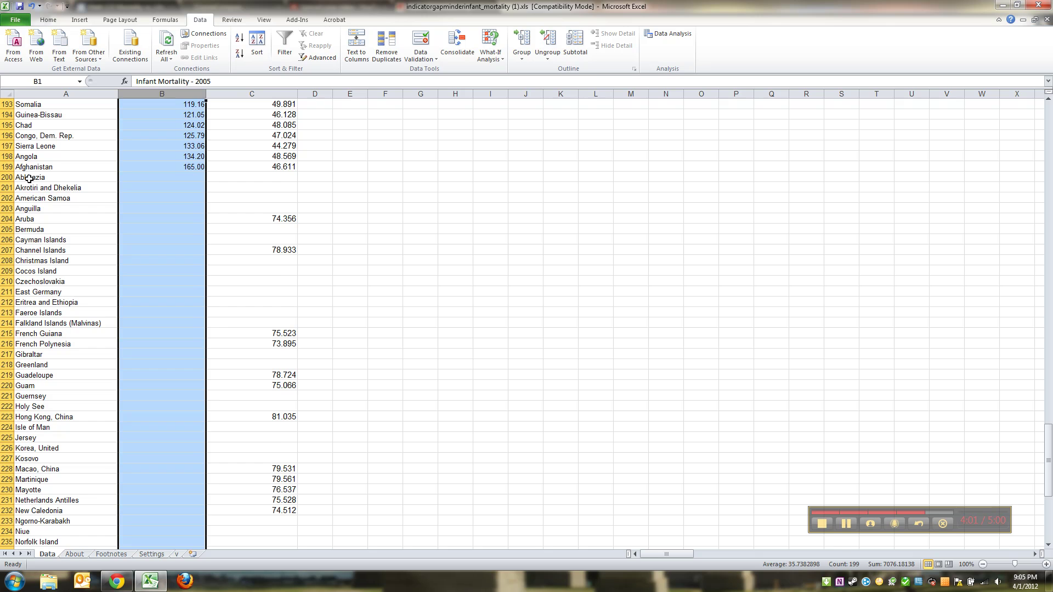
drag(6, 177, 9, 528)
scroll(134, 301, up, 9)
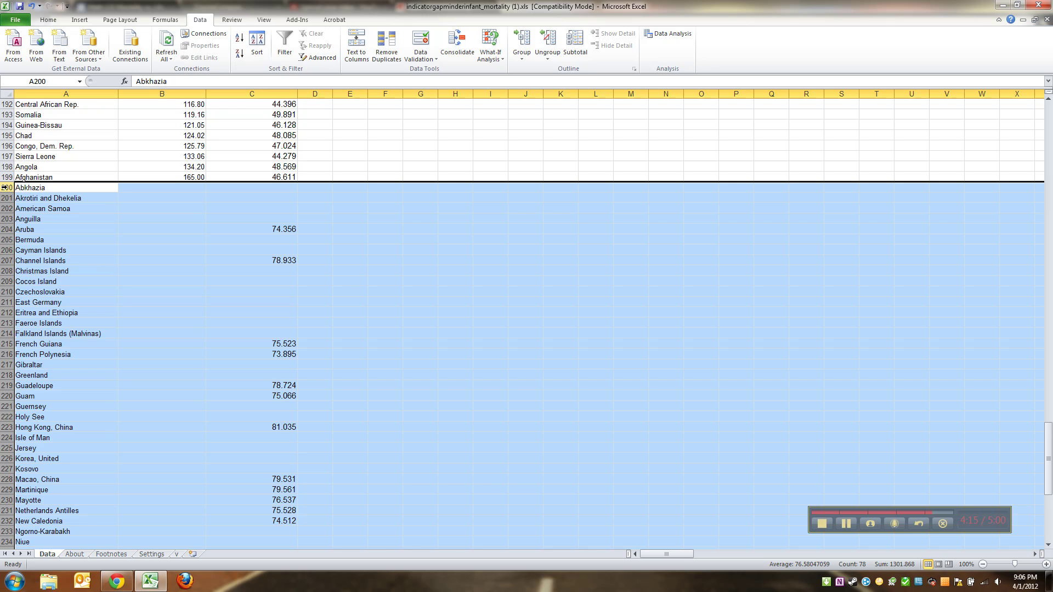
scroll(36, 485, down, 12)
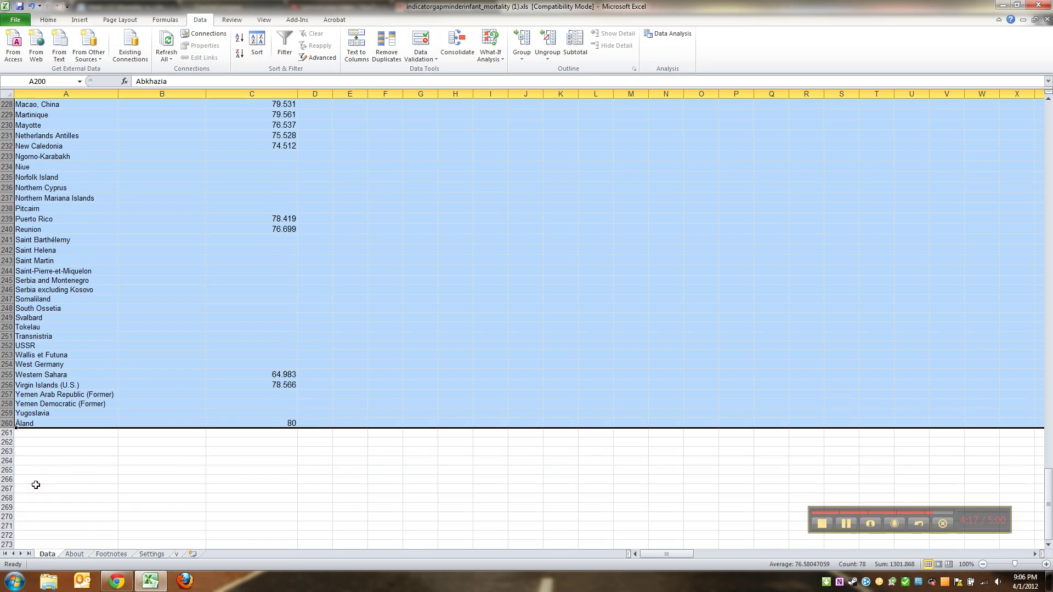
scroll(169, 247, up, 8)
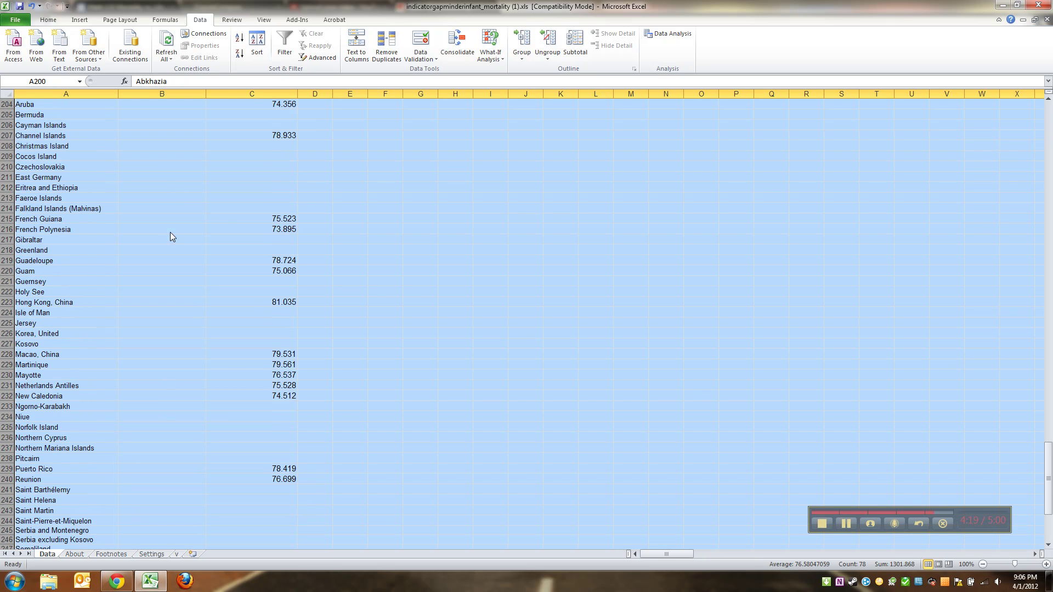
right_click(171, 236)
click(198, 314)
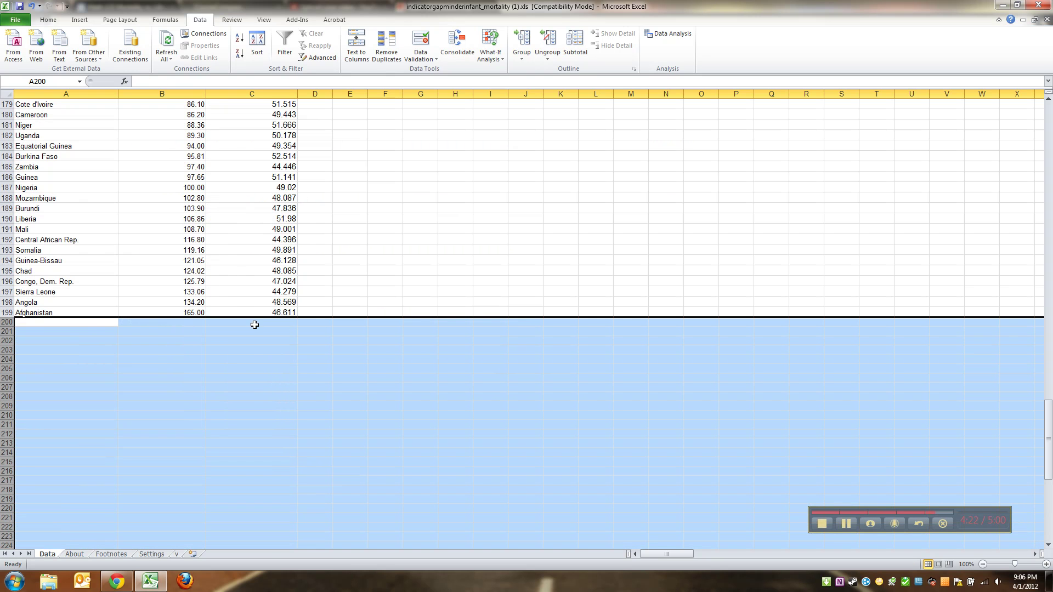
scroll(256, 321, up, 20)
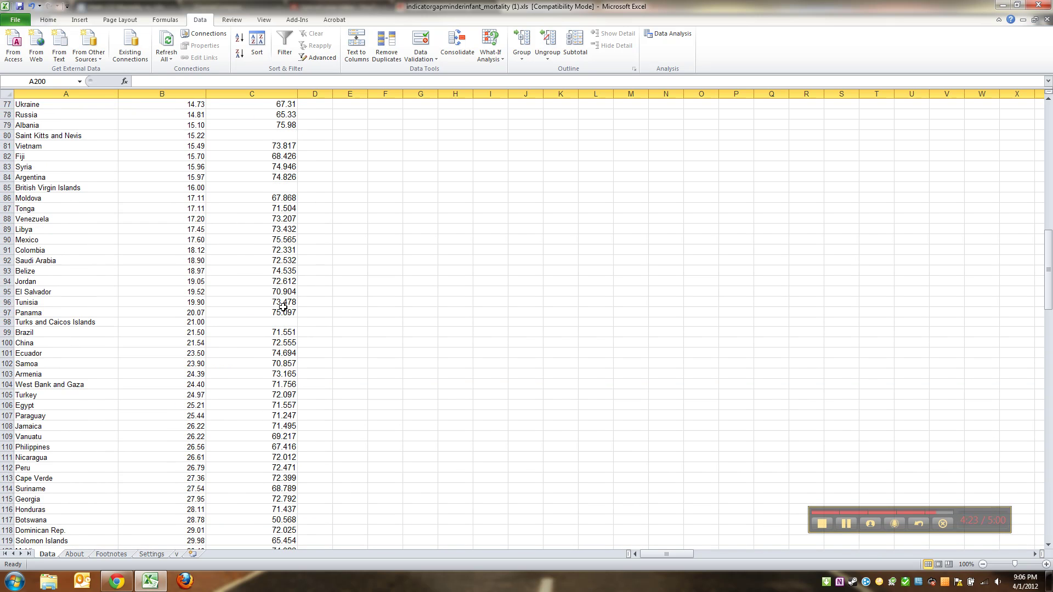
scroll(304, 306, up, 8)
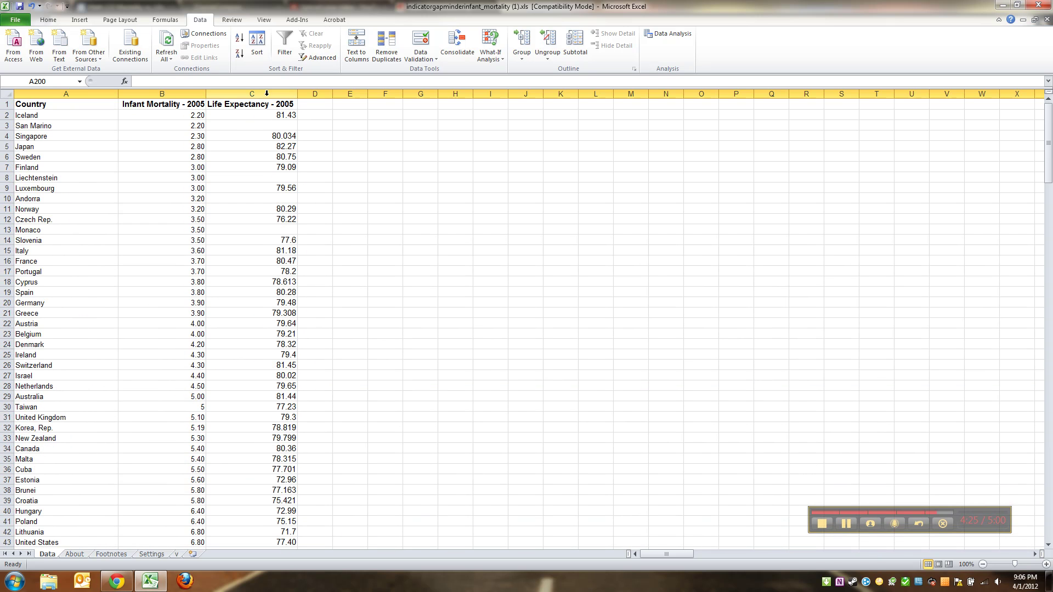
Step: Sort by column C, Life Expectancy - 2005, ascending with expanded selection, leaving blanks after row 182
click(266, 94)
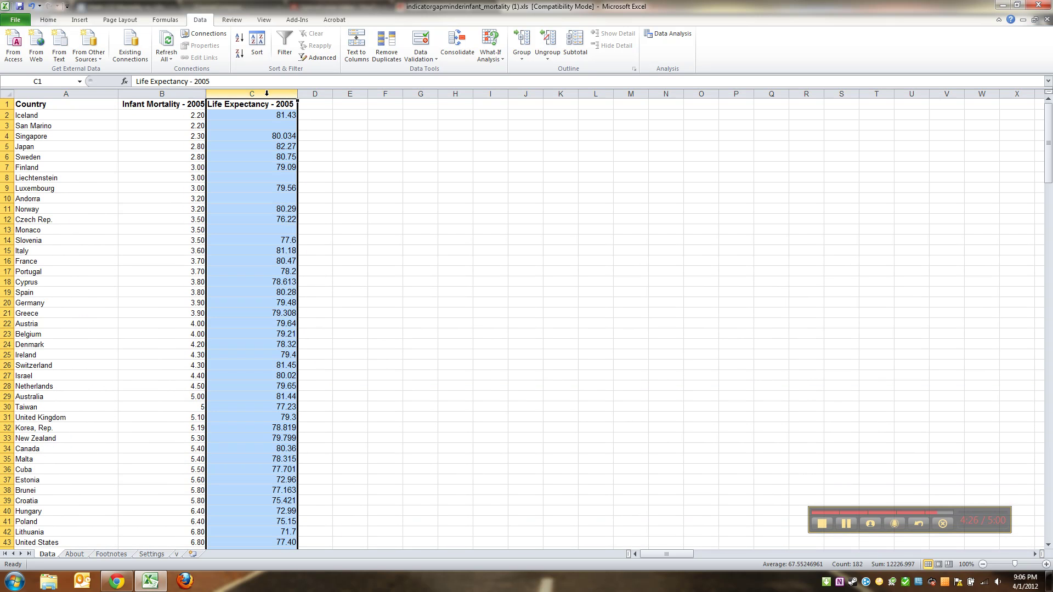
click(239, 44)
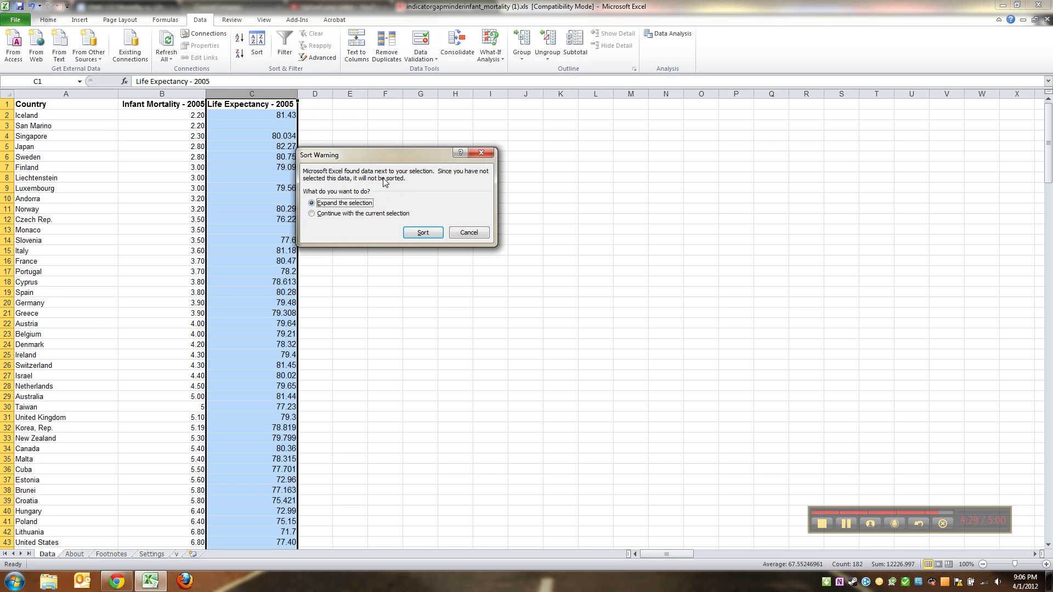
click(419, 234)
scroll(273, 278, down, 20)
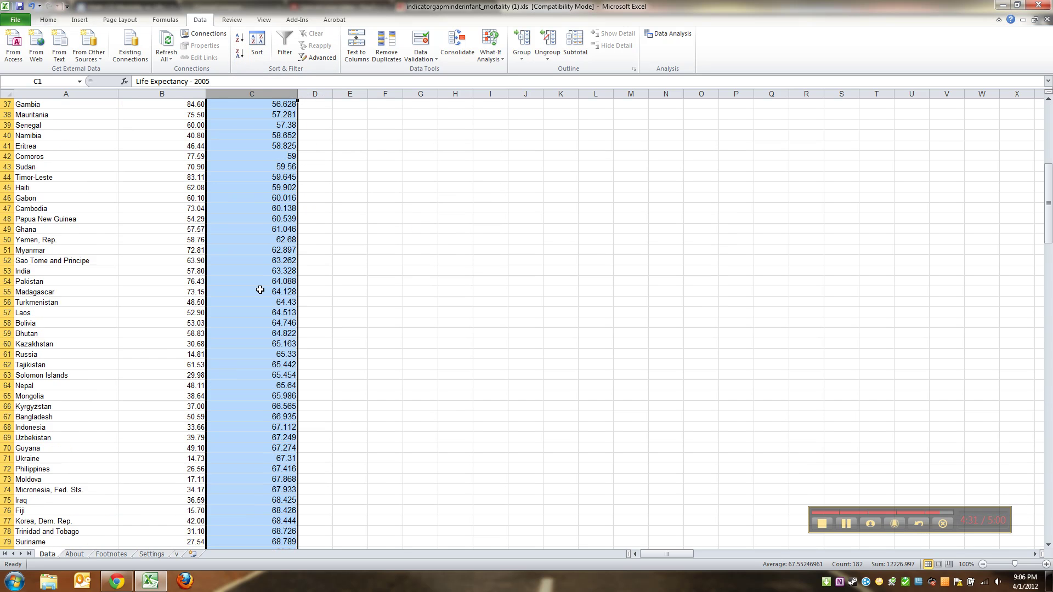
scroll(239, 302, down, 20)
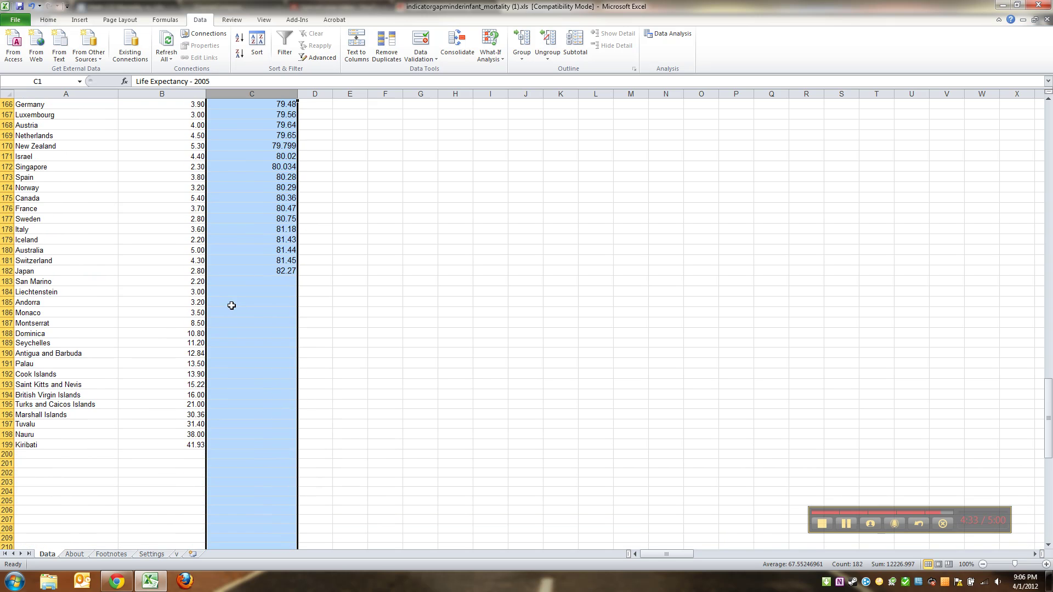
scroll(217, 206, up, 2)
click(232, 191)
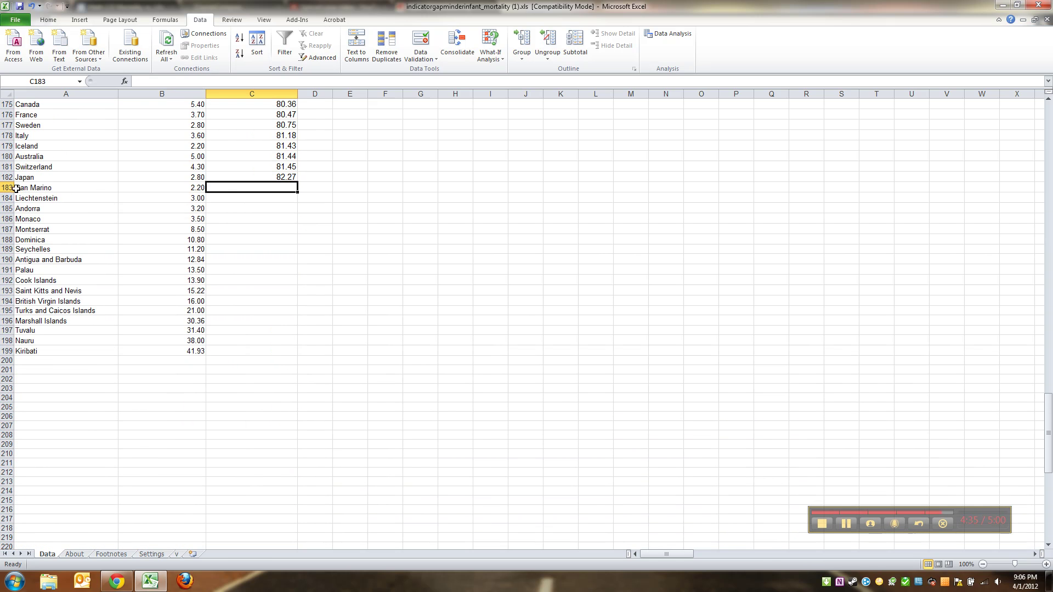
Step: Delete rows 183–199, San Marino through Kiribati, which have no 2005 life expectancy
drag(11, 188, 15, 351)
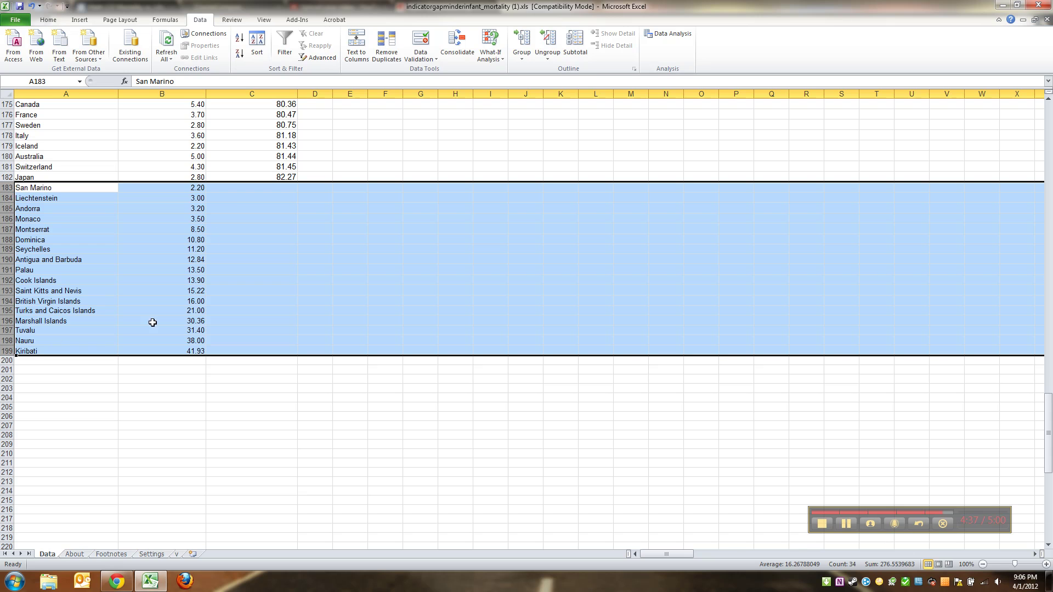
right_click(264, 200)
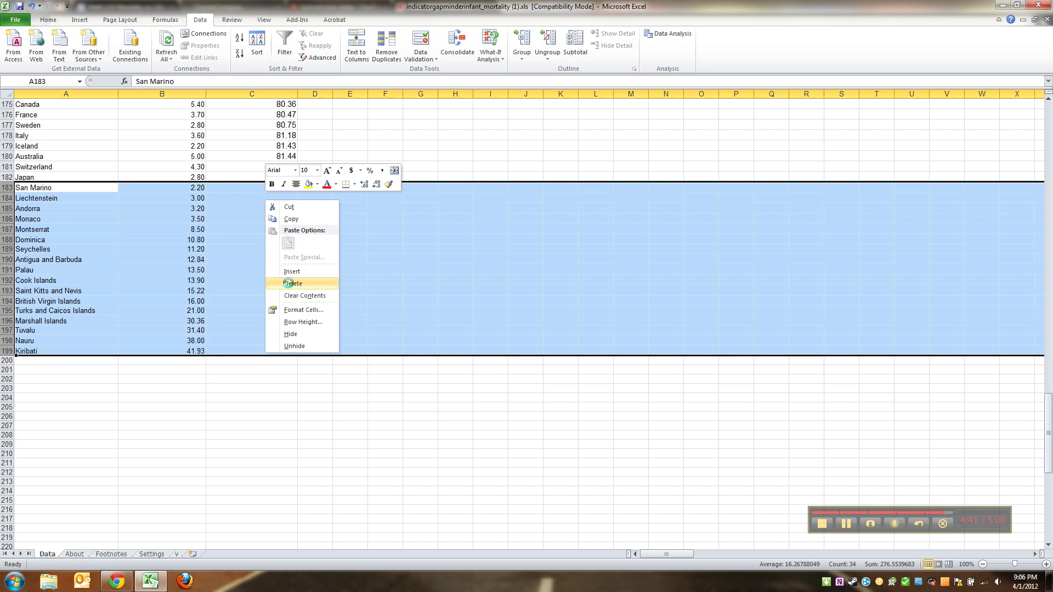
click(288, 283)
click(320, 278)
scroll(320, 279, up, 20)
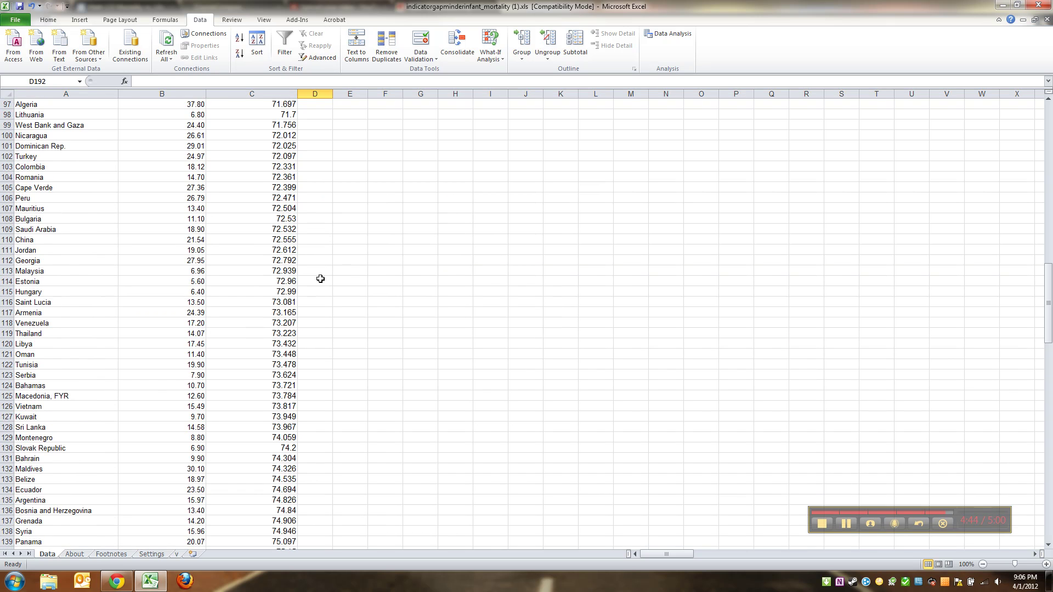
scroll(320, 279, up, 20)
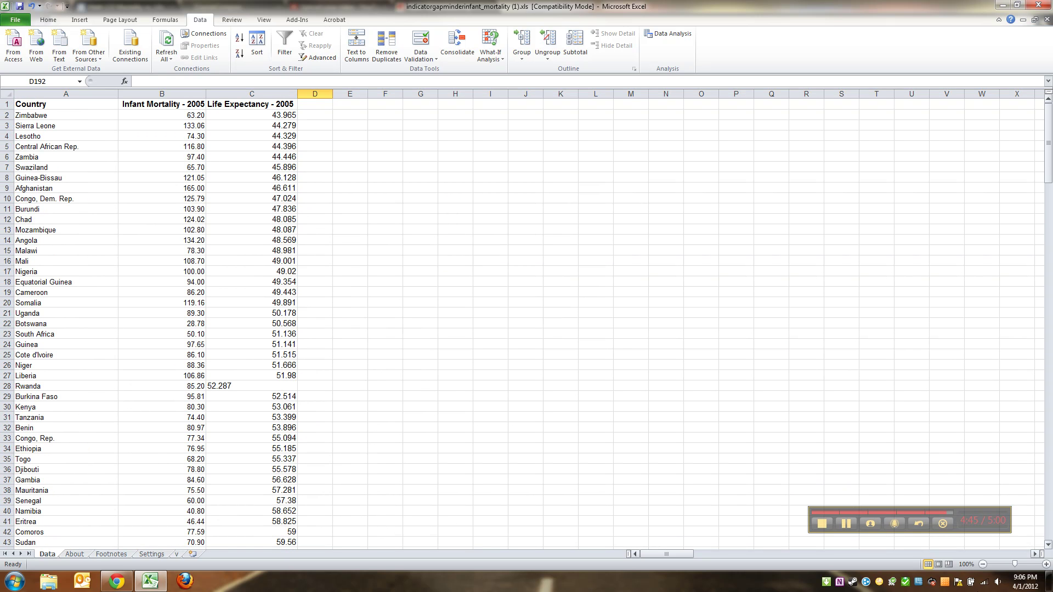